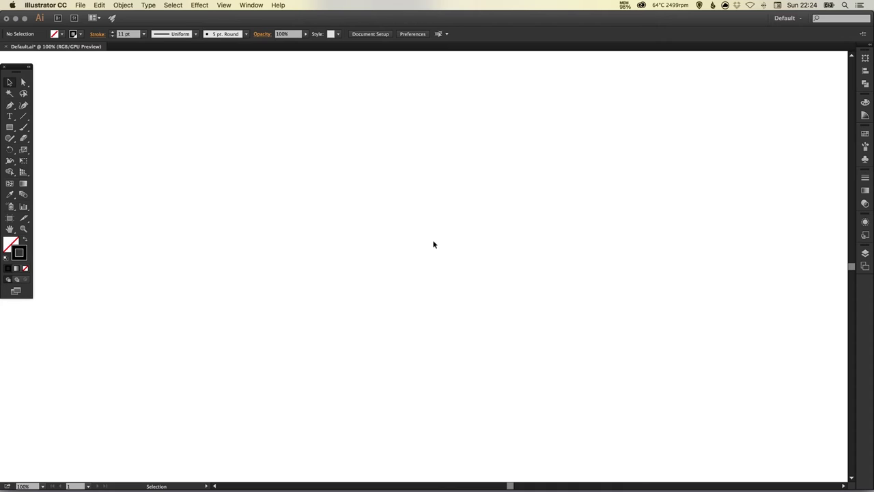
- Draw the cart's open frame path at 11 pt stroke: short top bar, slanted upright, horizontal base
left_click(10, 107)
left_click(866, 178)
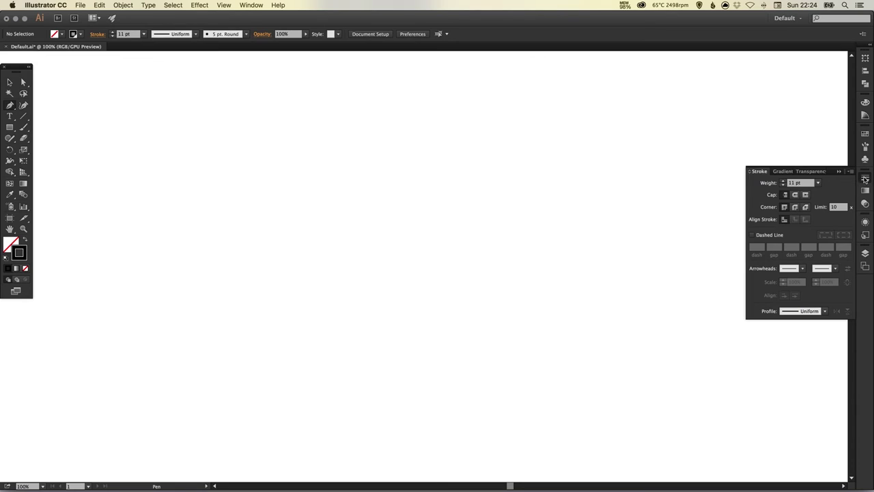
left_click(864, 178)
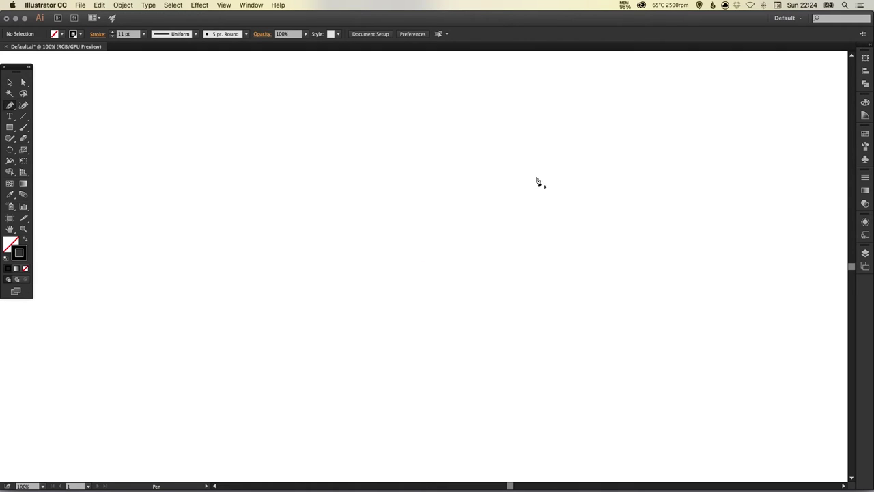
left_click_drag(538, 174, 518, 178)
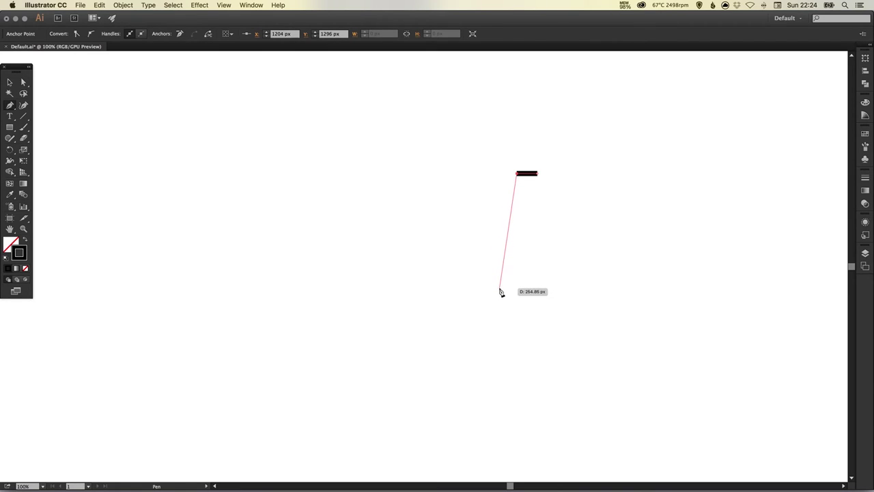
left_click(499, 287)
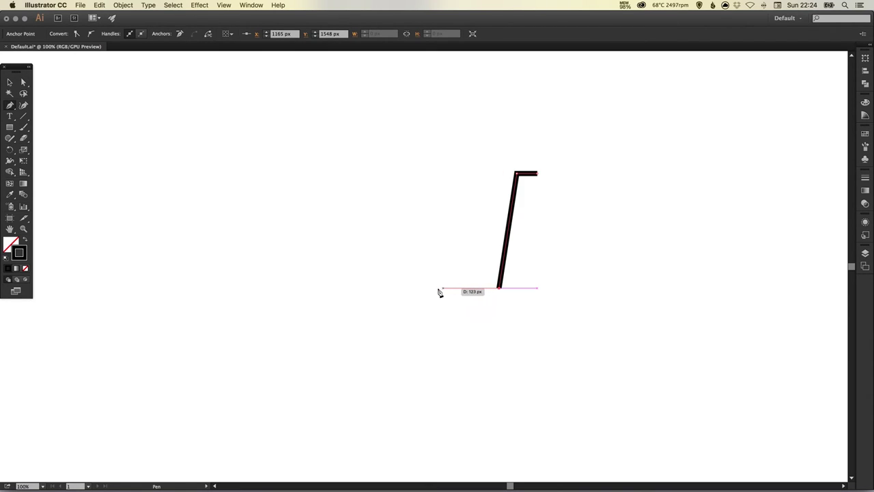
left_click(371, 287)
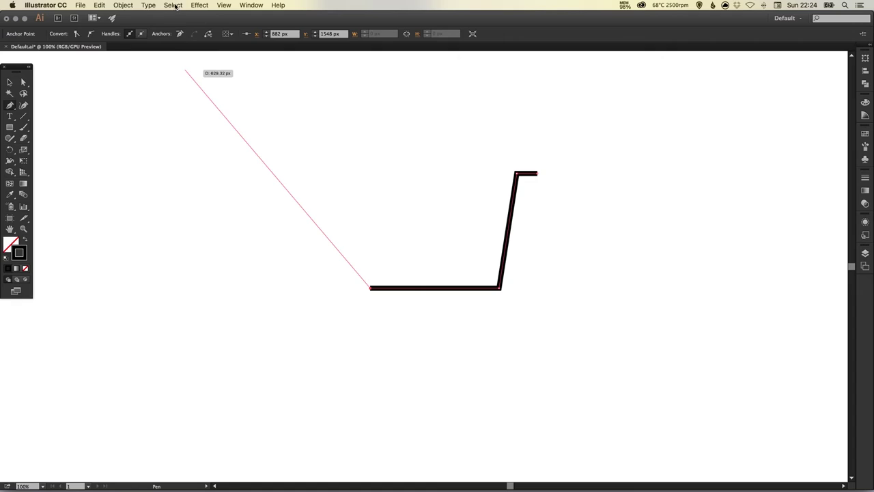
left_click(175, 4)
left_click(178, 33)
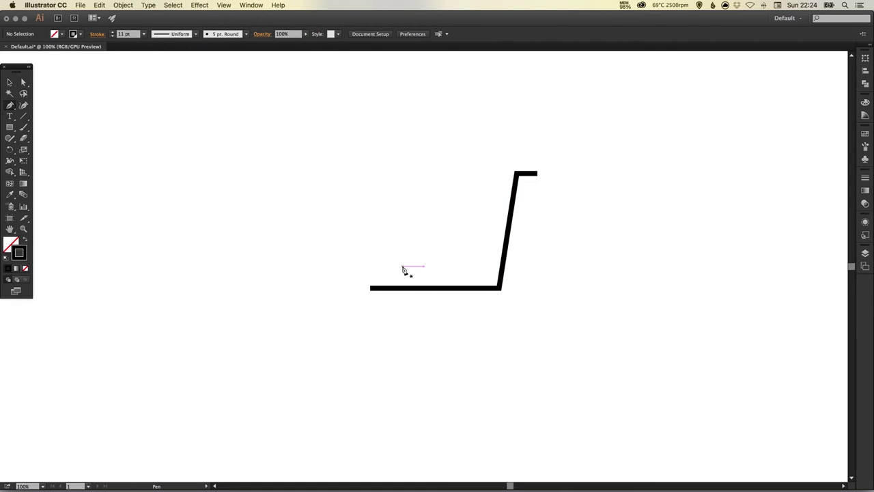
- Draw the trapezoid basket outline: top rim, slanted left side and bottom bar meeting the upright
key("v")
left_click(224, 5)
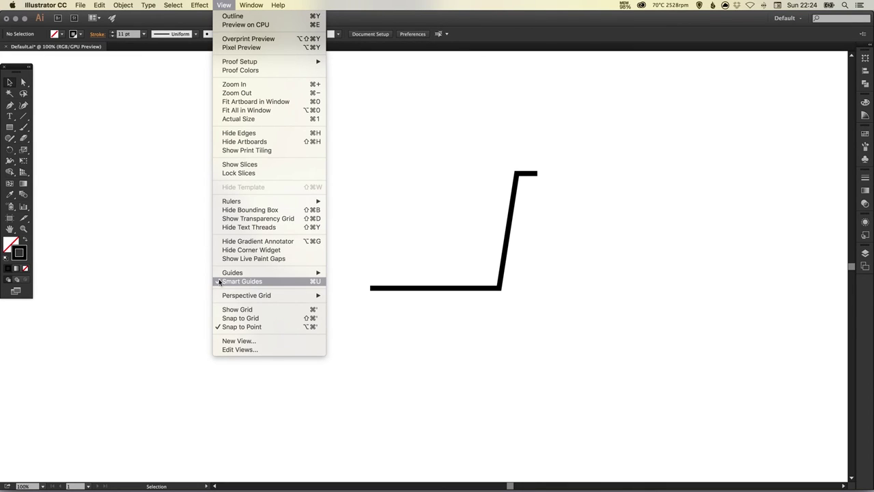
left_click(432, 215)
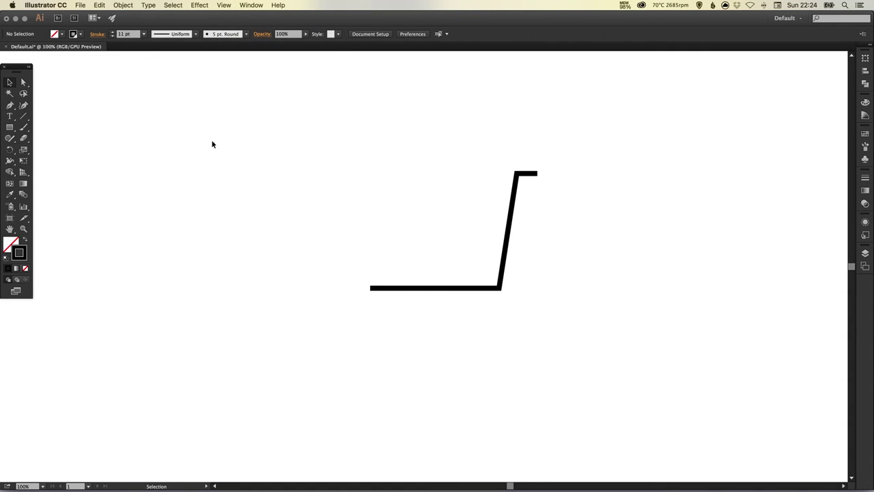
left_click(10, 105)
left_click(513, 198)
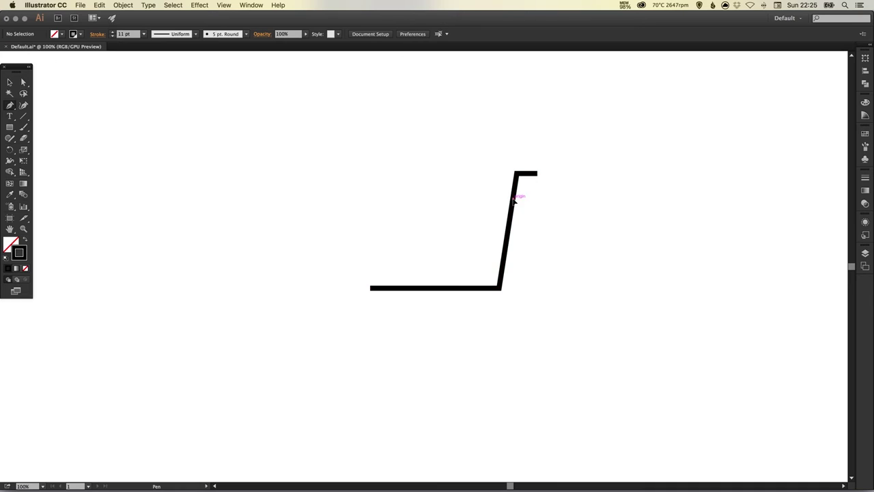
left_click(348, 200)
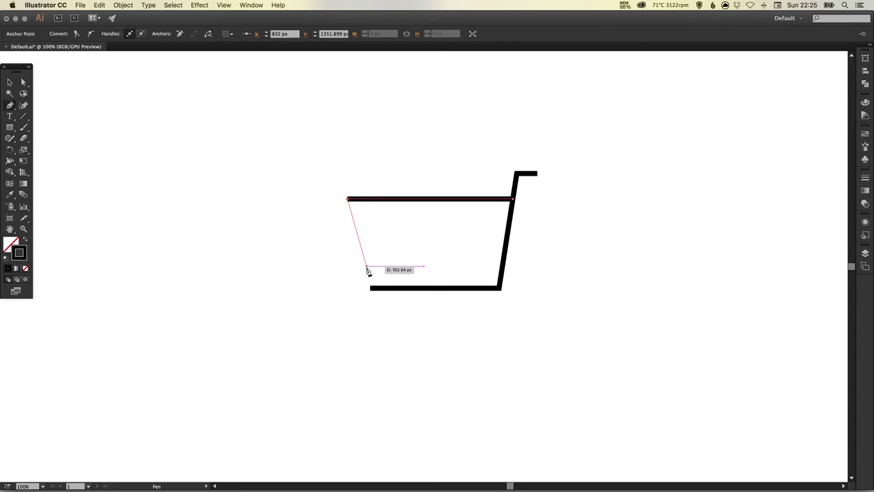
left_click(368, 269)
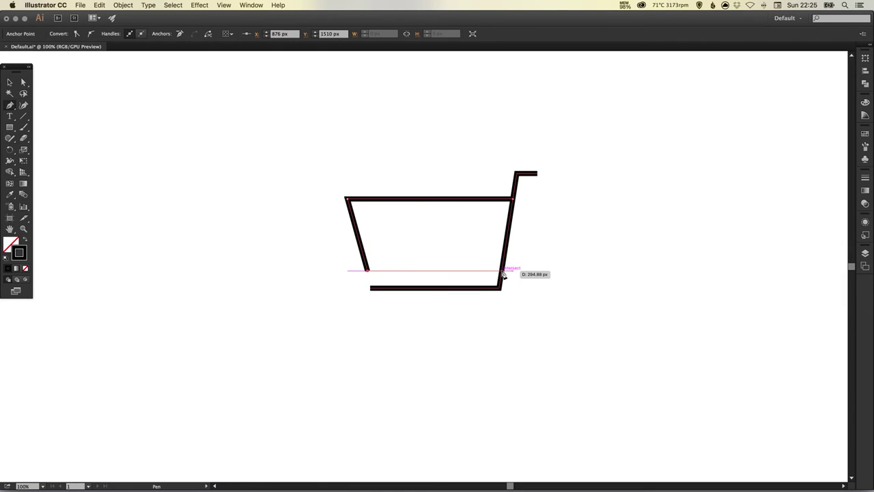
left_click(502, 270)
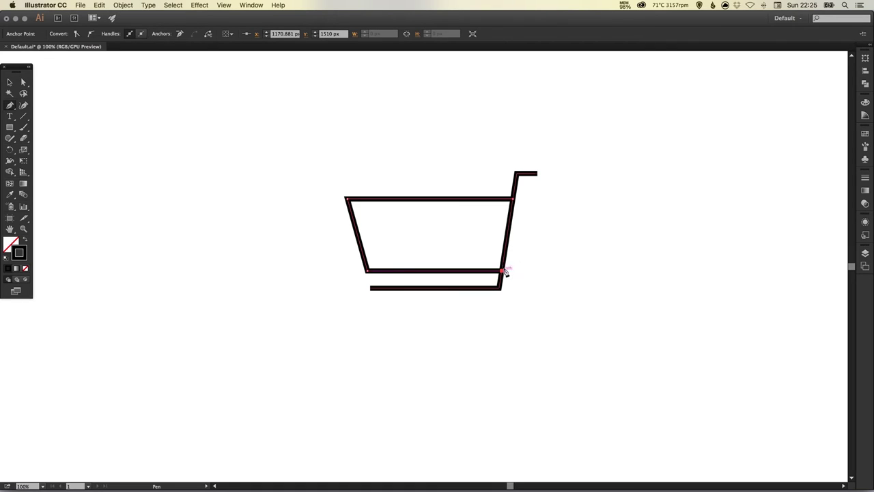
key("v")
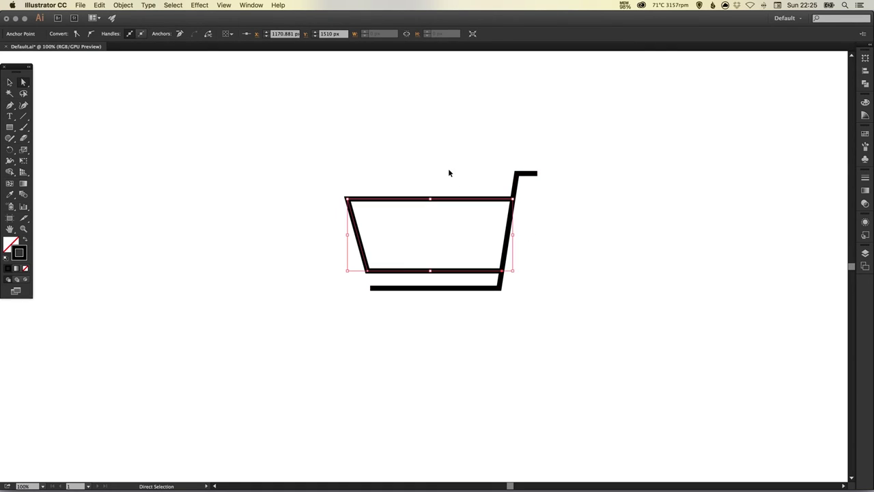
left_click(448, 173)
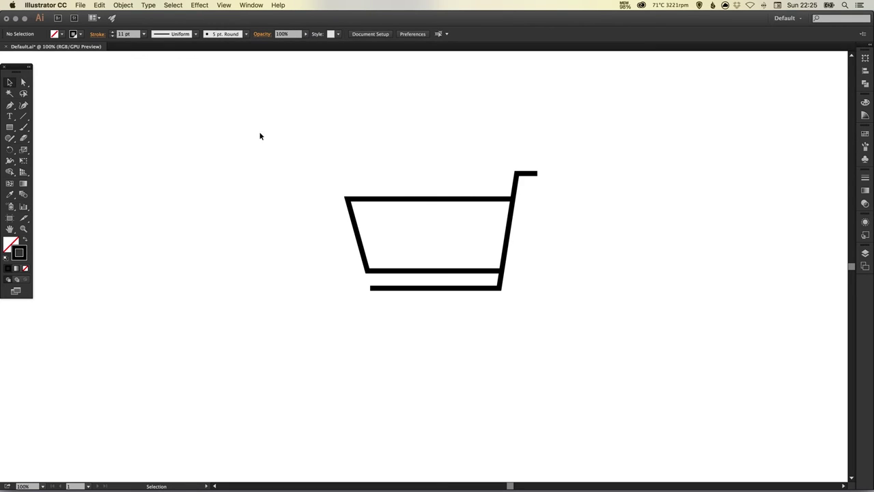
- Nudge the basket's left-side anchor points right to narrow the basket slightly
left_click(23, 82)
left_click_drag(320, 172, 398, 314)
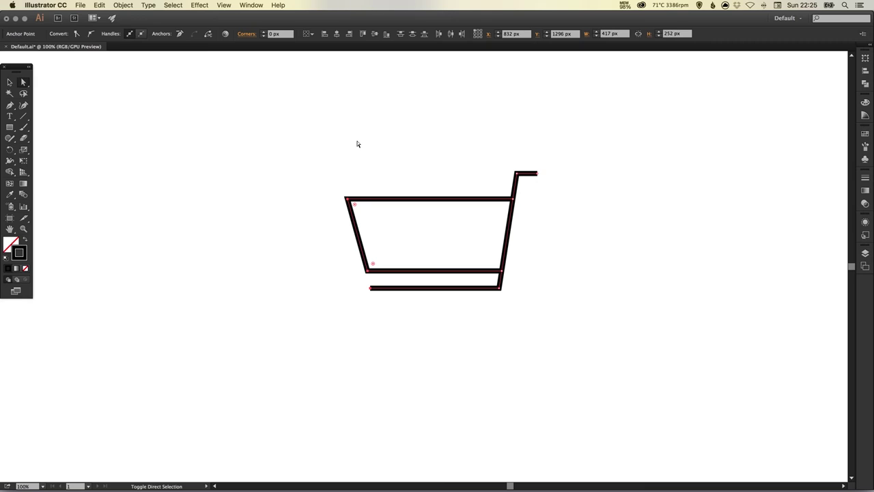
key("Right")
key("Right")
key("Right")
key("Right")
key("Right")
key("Right")
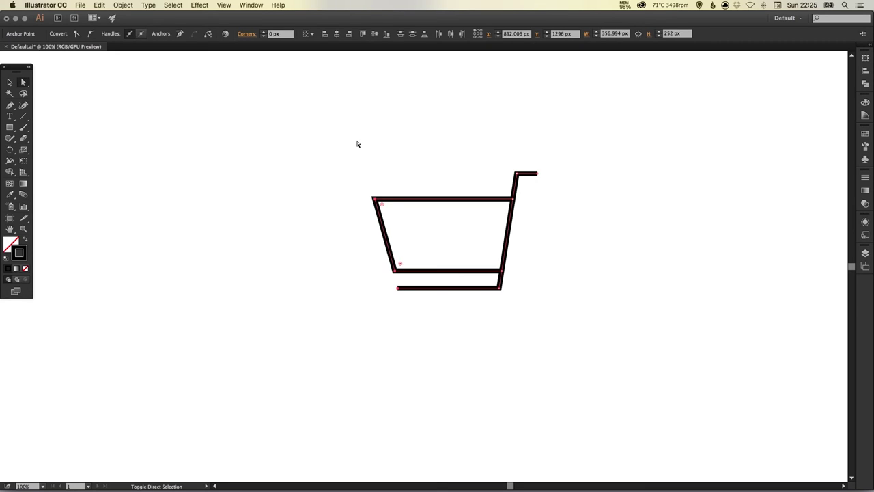
key("v")
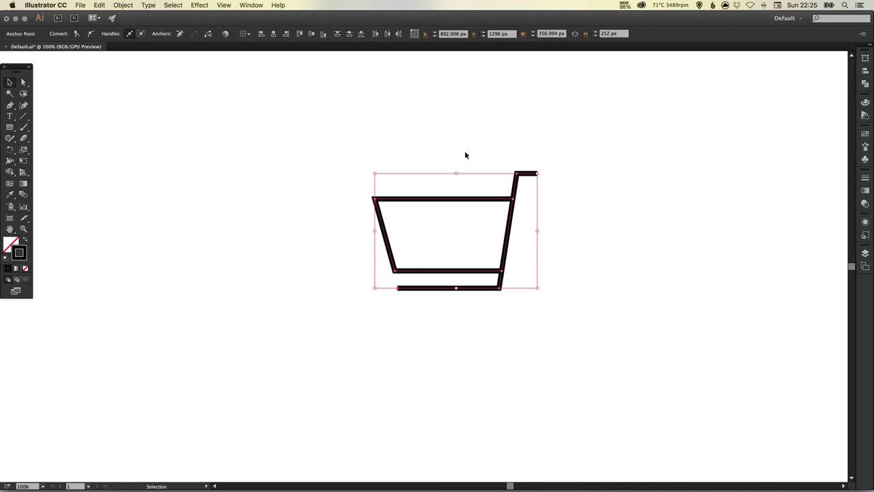
left_click(466, 153)
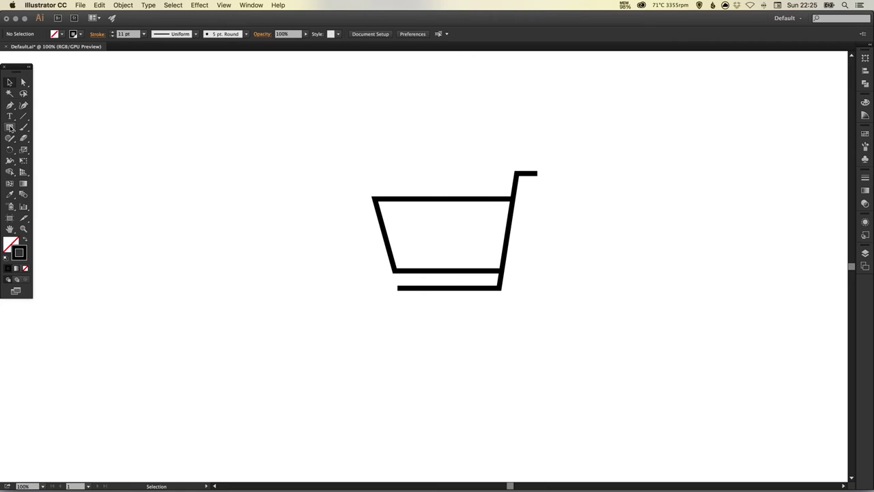
- Draw a small circle wheel below the left end of the cart's base
left_click_drag(10, 128, 38, 150)
mouse_move(389, 308)
left_mouse_down()
mouse_move(409, 328)
mouse_move(415, 309)
left_mouse_up()
key("v")
left_click(432, 346)
left_click(438, 309)
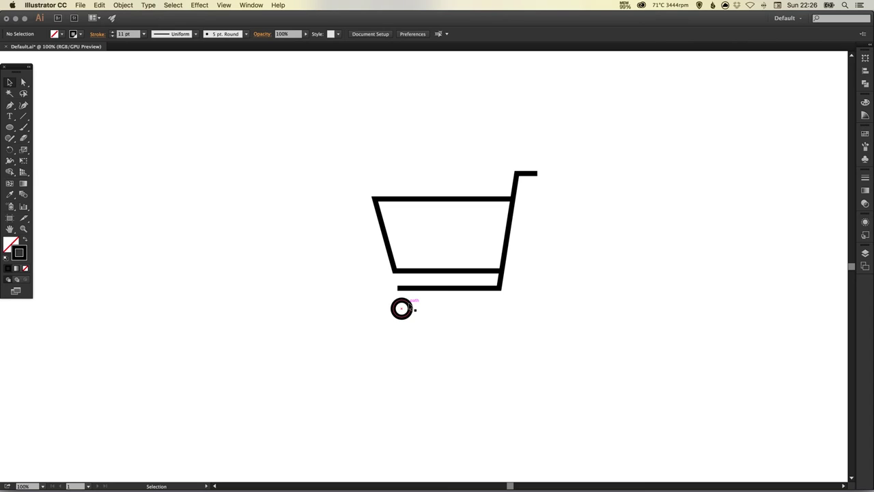
- Copy the wheel straight across to the right and line both wheels up under the base
left_click_drag(409, 307, 502, 309)
left_click(521, 228)
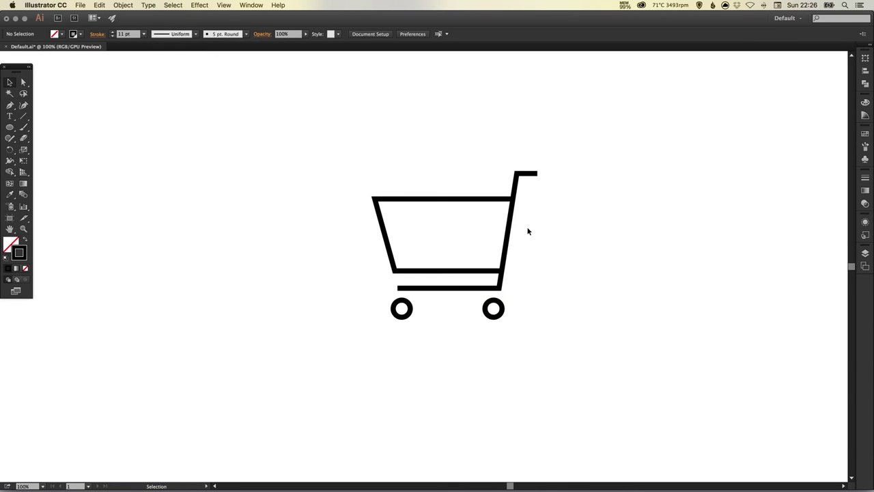
left_click_drag(480, 266, 464, 265)
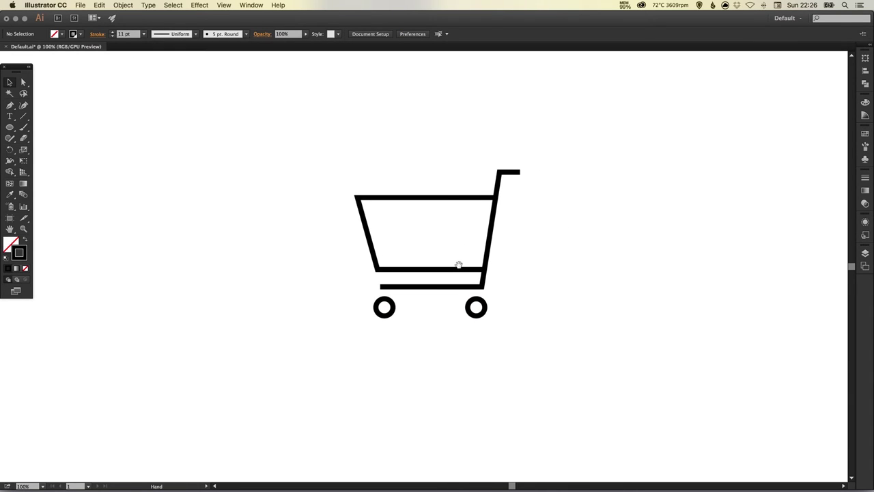
left_click(391, 312)
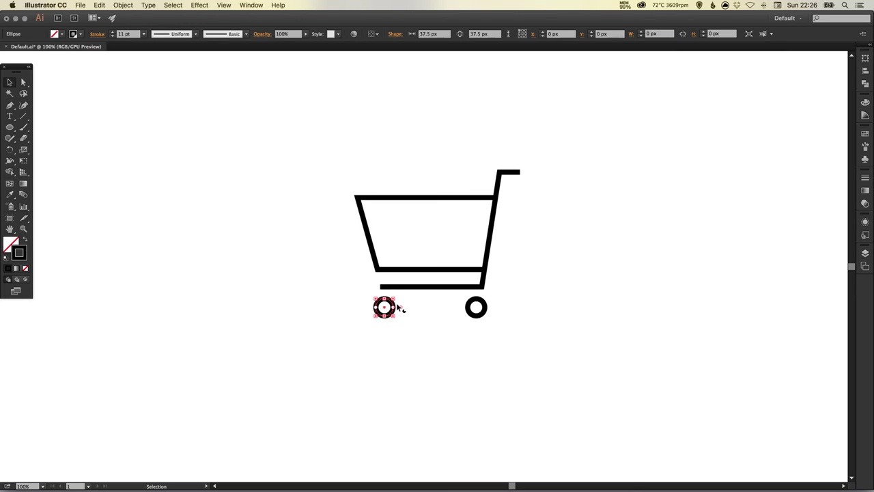
key("Right")
key("Right")
key("Right")
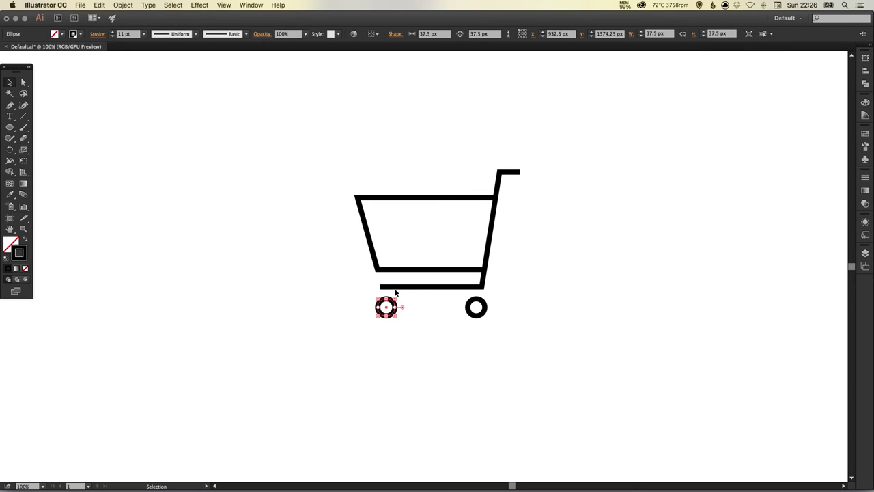
left_click_drag(486, 309, 485, 308)
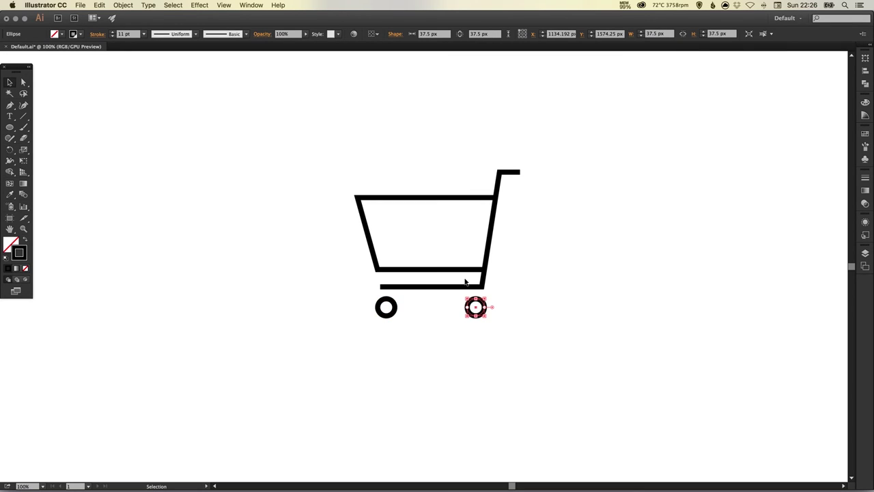
left_click(440, 317)
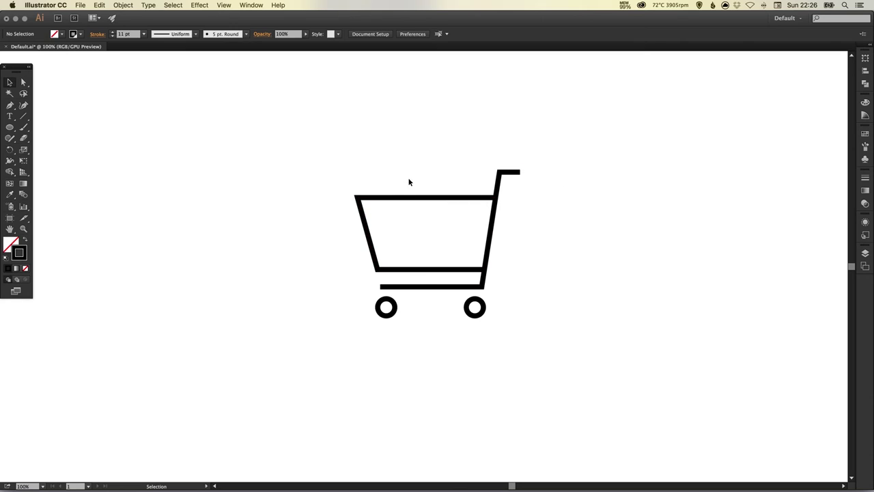
- Give the cart's frame and basket lines round caps and rounded corners
left_click_drag(329, 150, 530, 290)
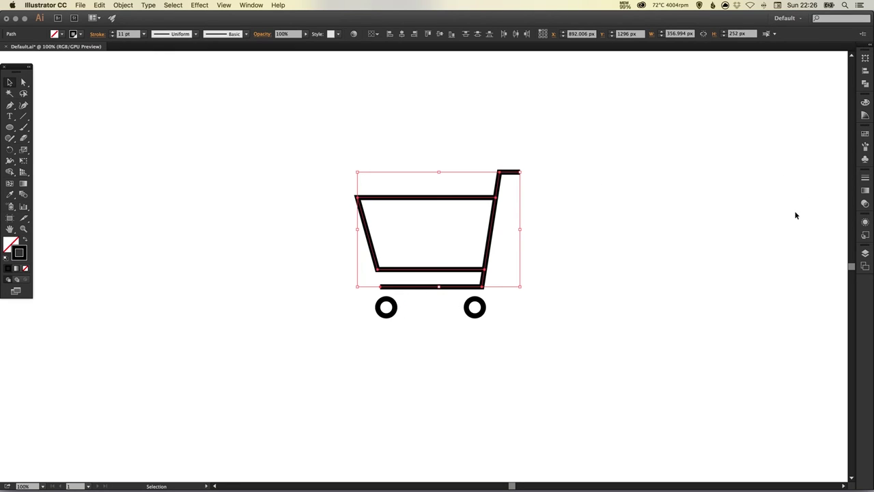
left_click(864, 180)
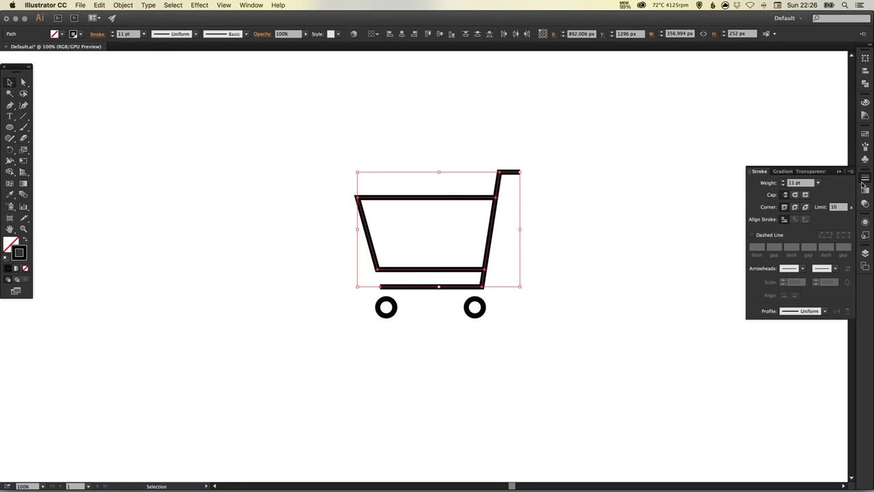
left_click(796, 196)
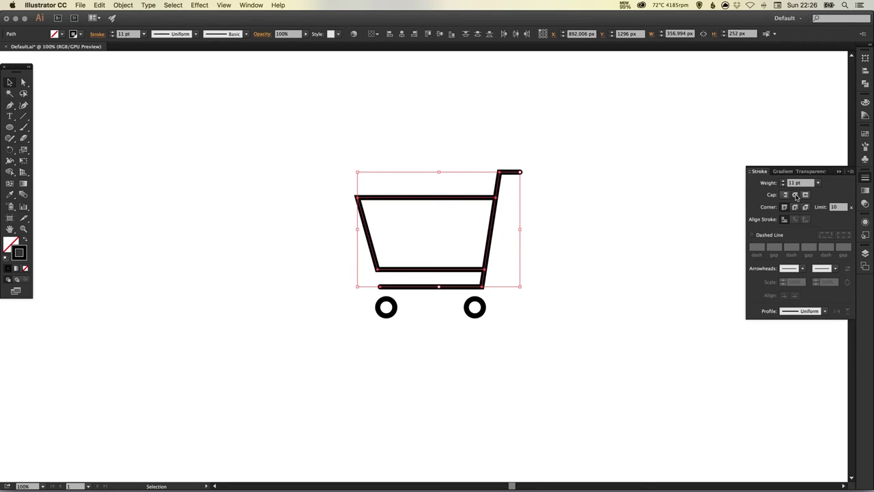
left_click(626, 203)
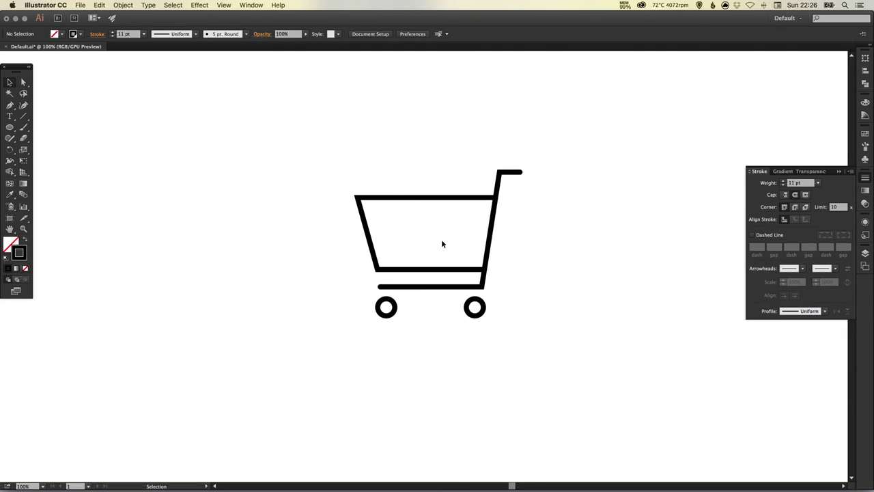
left_click_drag(352, 155, 531, 287)
key("z")
left_click_drag(304, 135, 565, 332)
key("v")
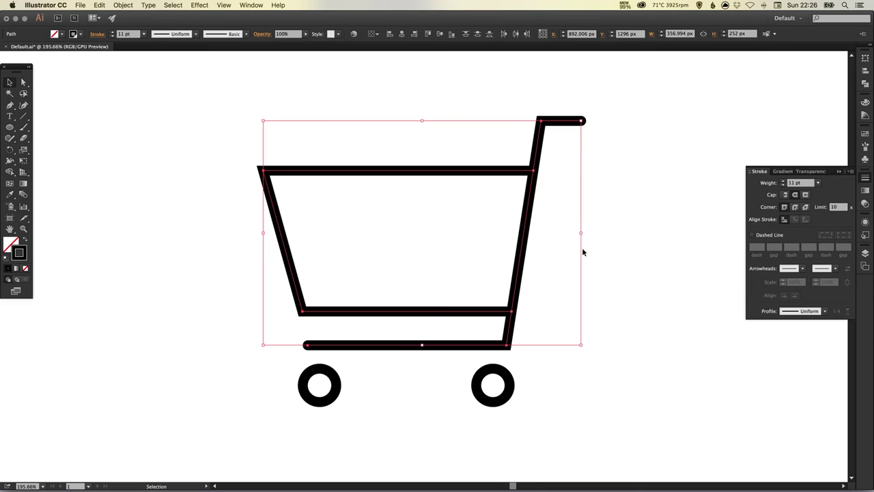
left_click(795, 207)
left_click(650, 226)
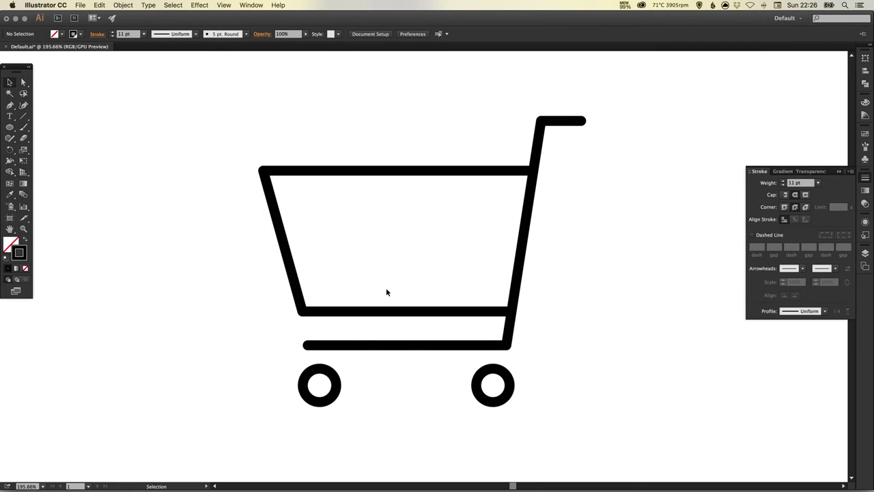
- Raise all the cart's strokes to 15 pt, then view at 100% and select the whole cart
key("super+minus")
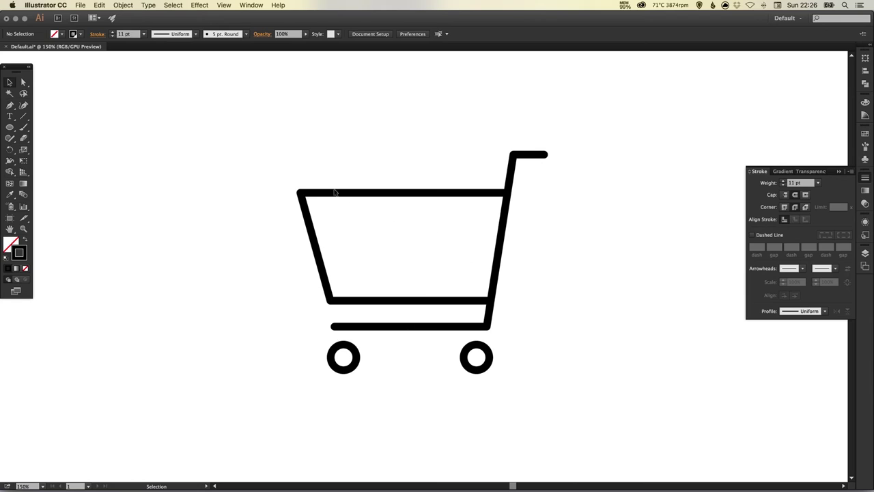
left_click_drag(289, 136, 533, 403)
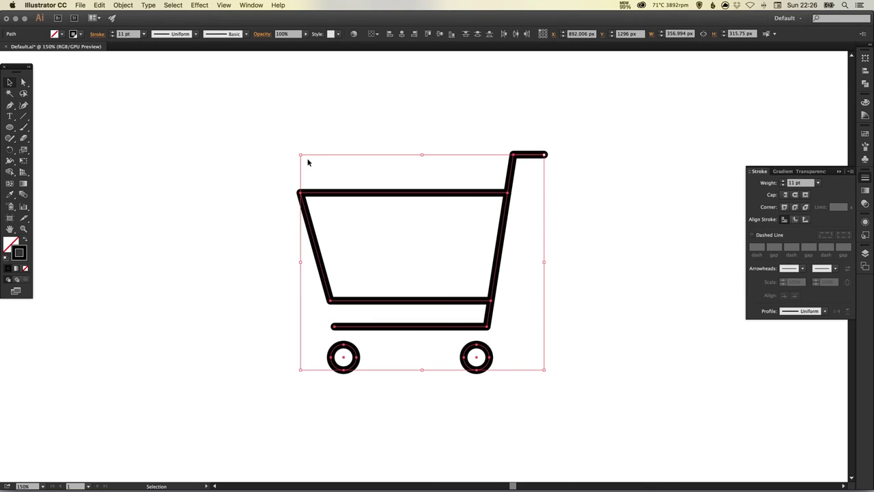
left_click(784, 182)
left_click(785, 182)
left_click(784, 182)
left_click(785, 181)
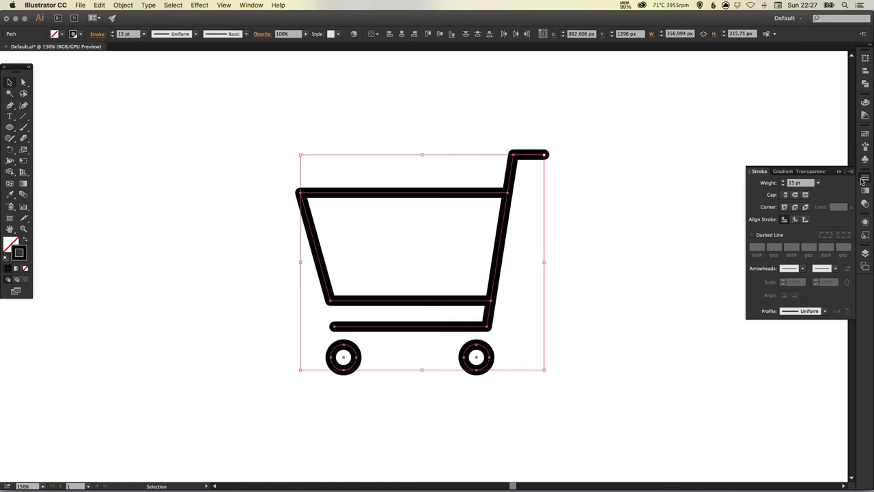
left_click(862, 179)
left_click(800, 191)
key("super+1")
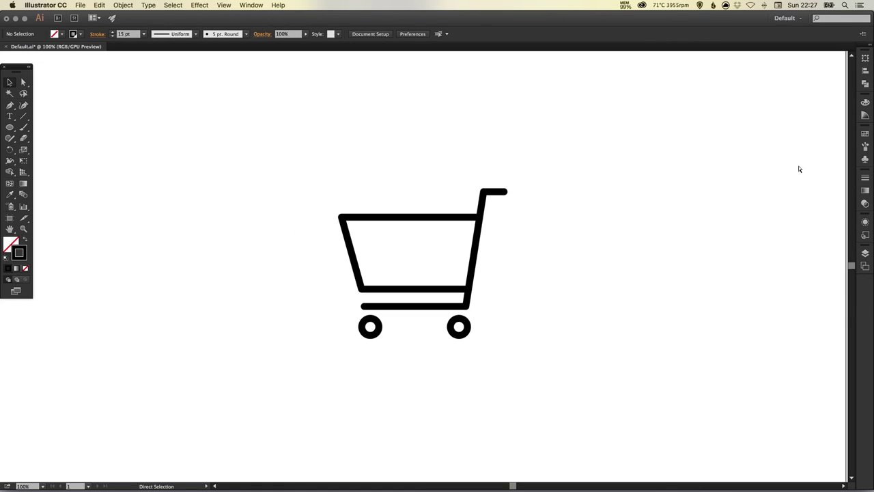
left_click_drag(540, 199, 507, 214)
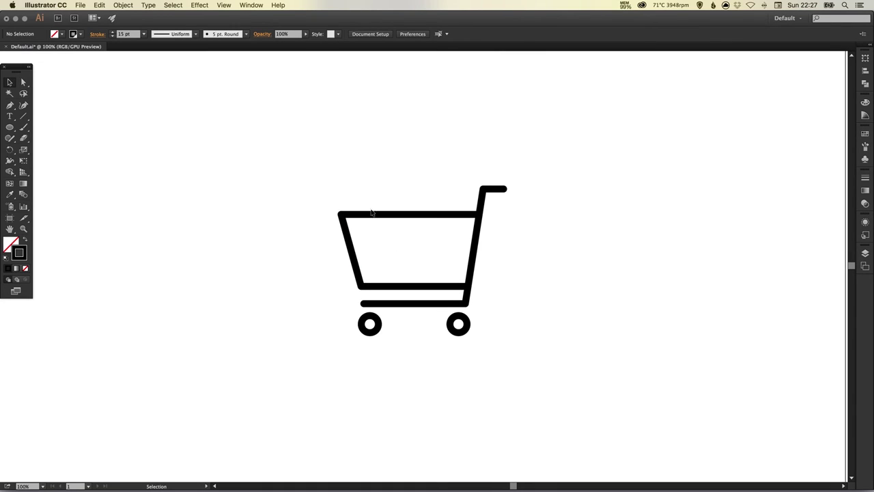
left_click_drag(311, 151, 541, 353)
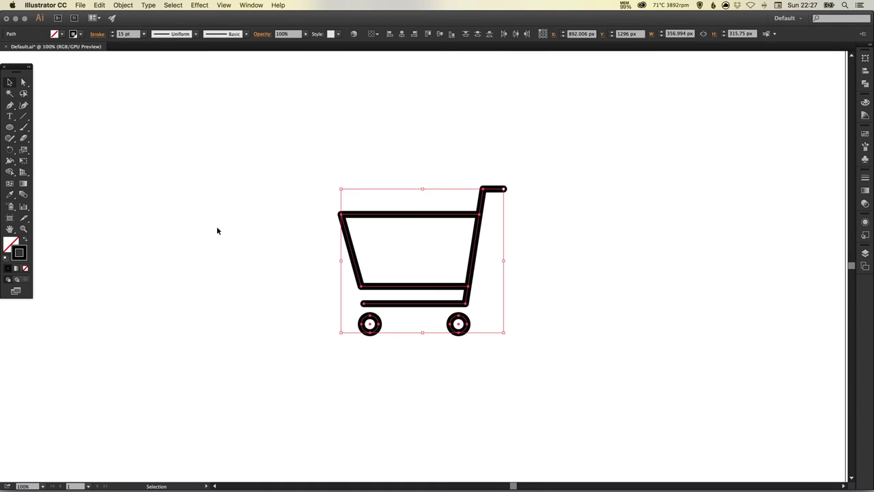
left_click(133, 4)
- Group the cart's frame, basket and wheels into one object
left_click(126, 37)
left_click_drag(478, 217, 706, 263)
key("super+z")
left_click(427, 154)
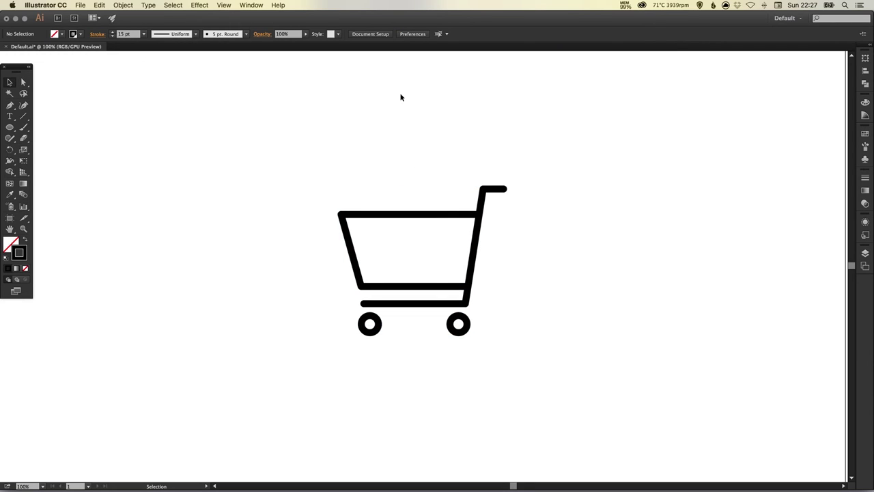
left_click_drag(228, 196, 390, 193)
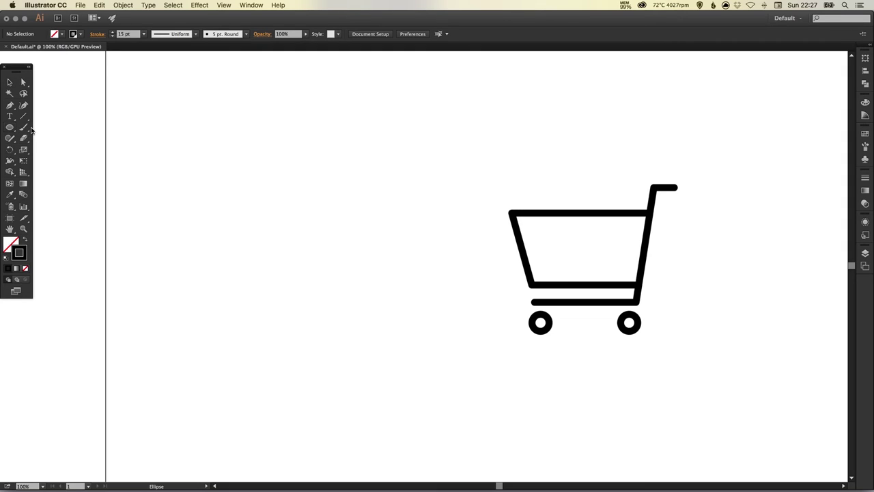
- Draw a 444 × 444 px square to the left of the cart
left_click_drag(10, 128, 48, 127)
mouse_move(194, 135)
left_mouse_down()
mouse_move(344, 286)
mouse_move(378, 349)
mouse_move(372, 338)
left_mouse_up()
scroll(417, 171, "down", 1)
key("v")
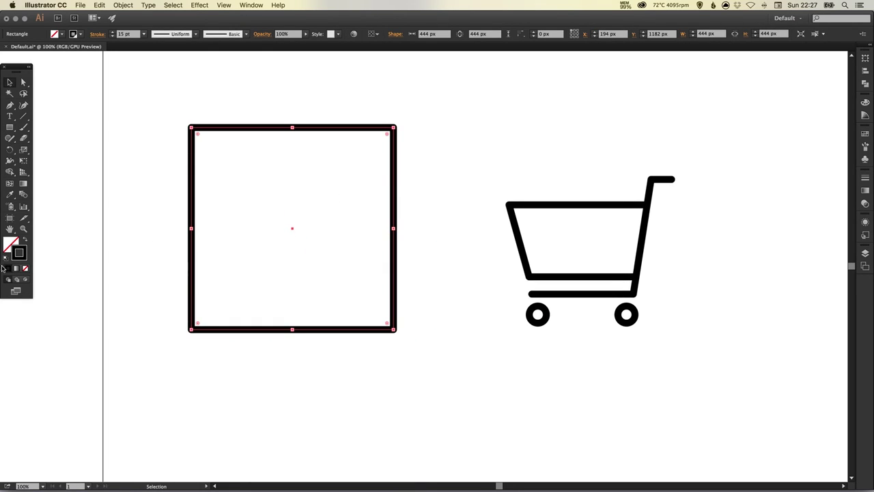
- Swap the square to a solid black fill with no stroke and shift it down and right
left_click(26, 242)
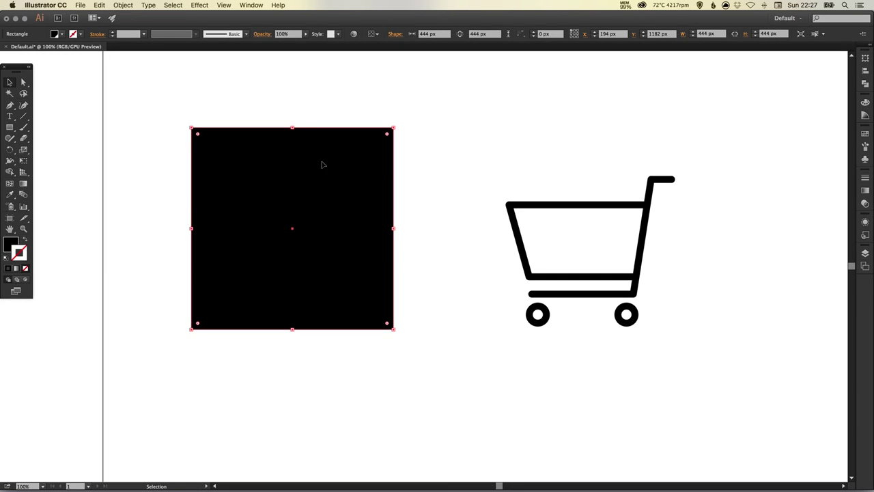
left_click_drag(310, 151, 356, 193)
left_click(489, 138)
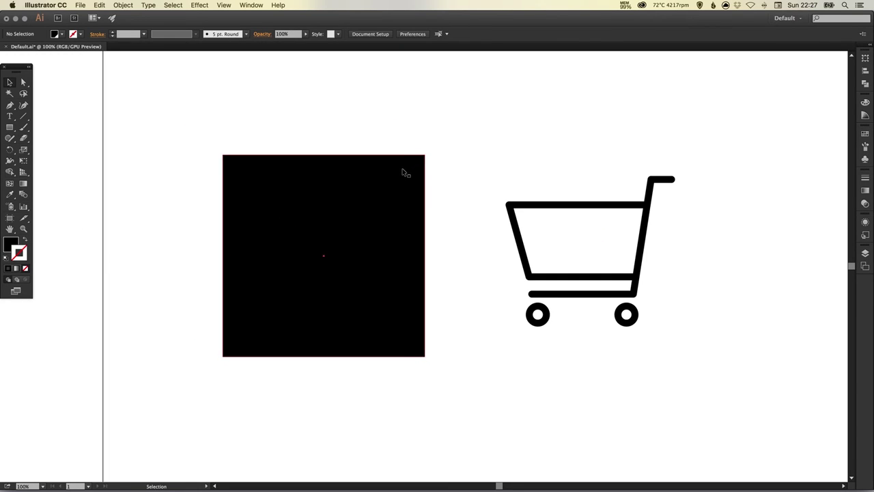
left_click(403, 173)
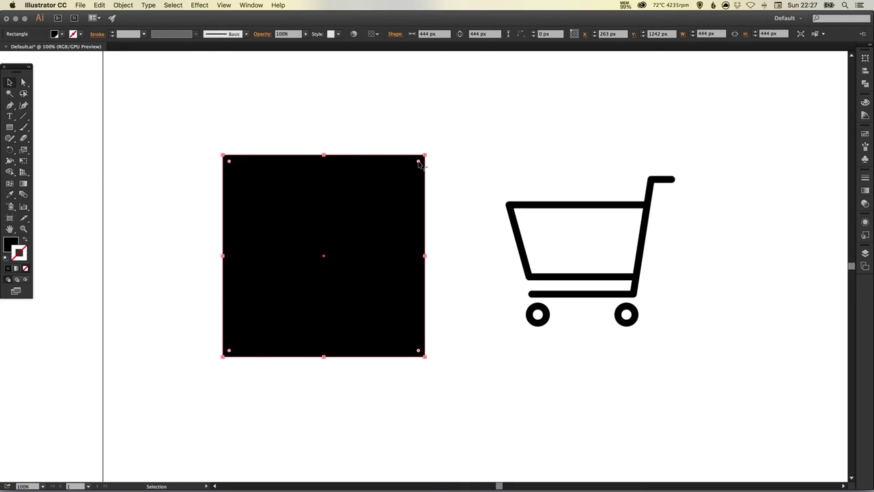
left_click_drag(418, 162, 424, 136)
left_click(392, 129)
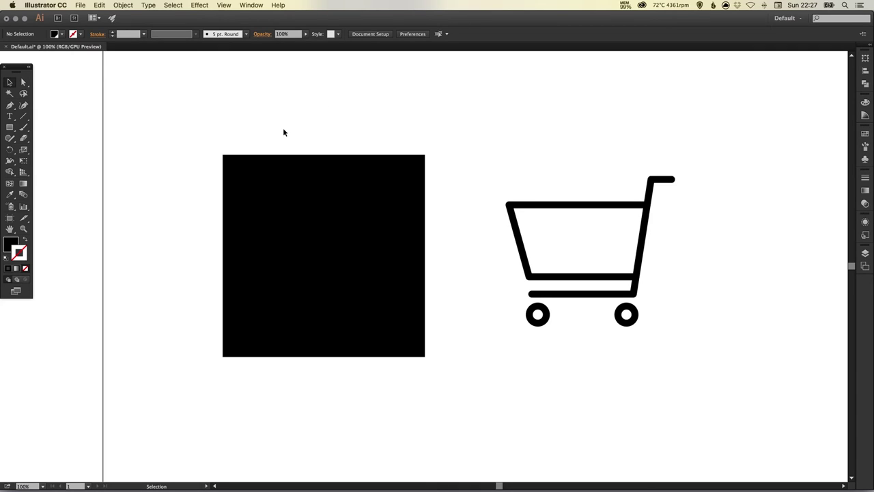
left_click_drag(284, 132, 365, 215)
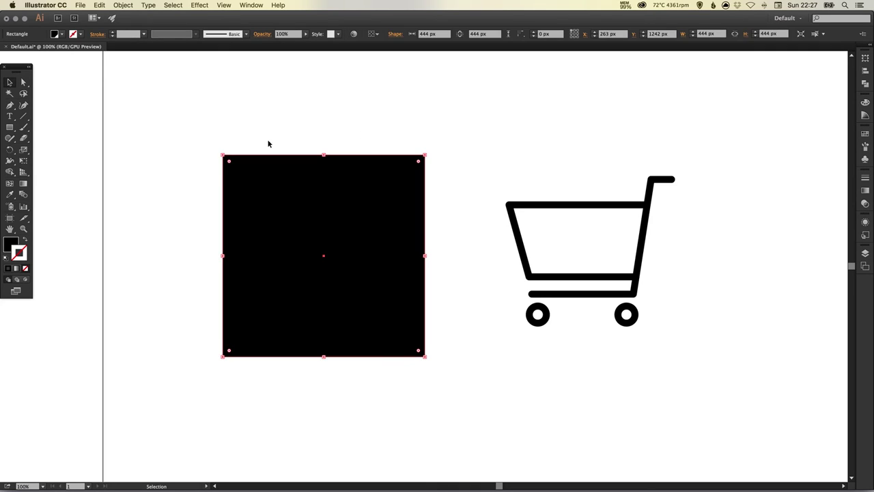
- Apply a Round Corners effect with a 48 px radius to the black square
left_click(203, 6)
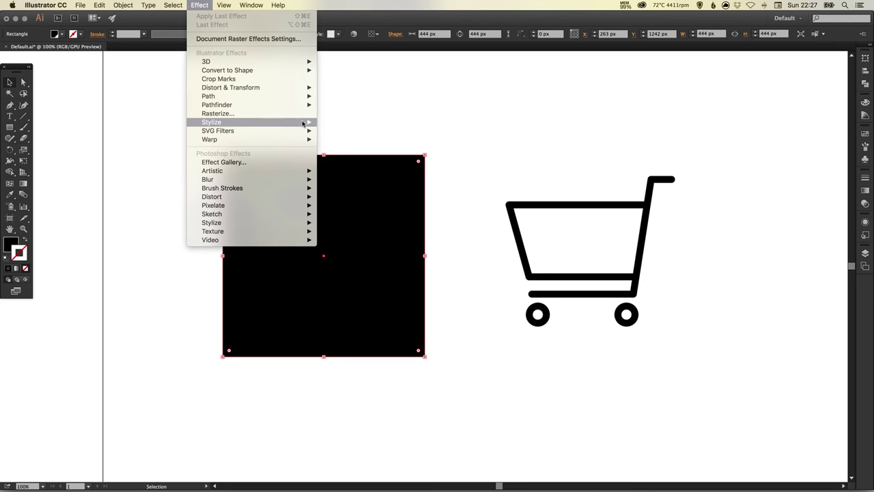
mouse_move(303, 123)
left_click(340, 158)
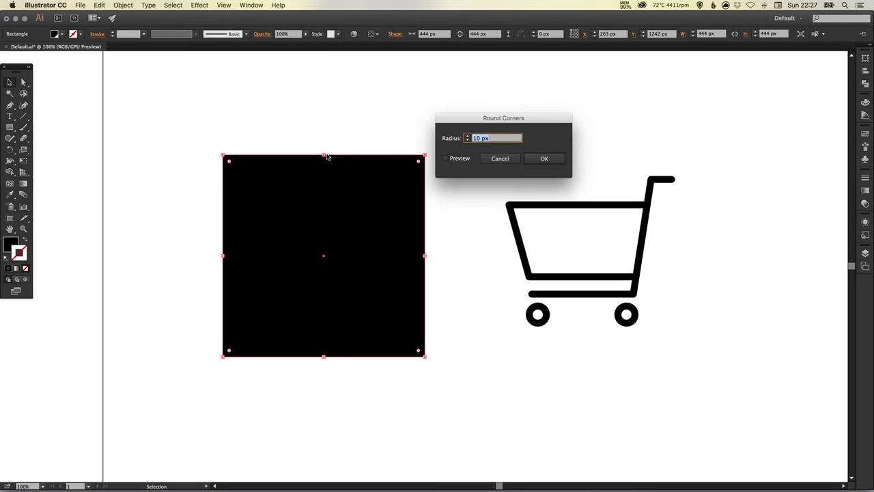
left_click(462, 158)
left_click(468, 136)
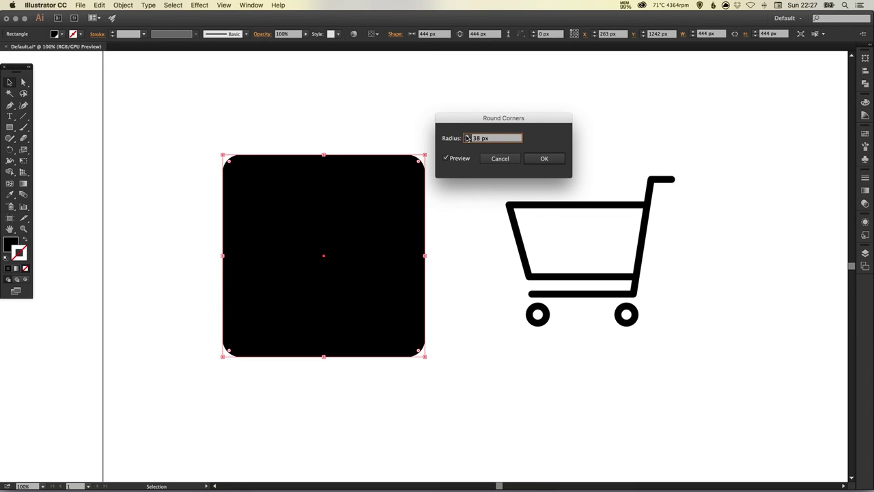
left_click(467, 136)
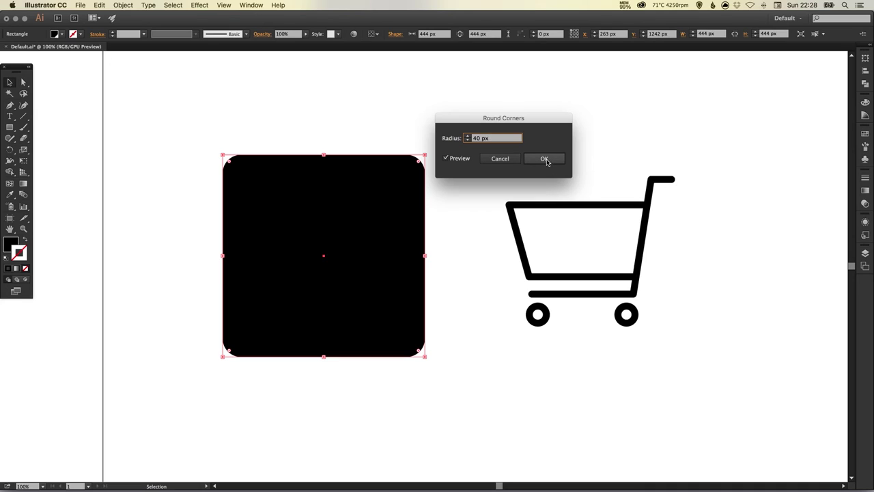
left_click(468, 136)
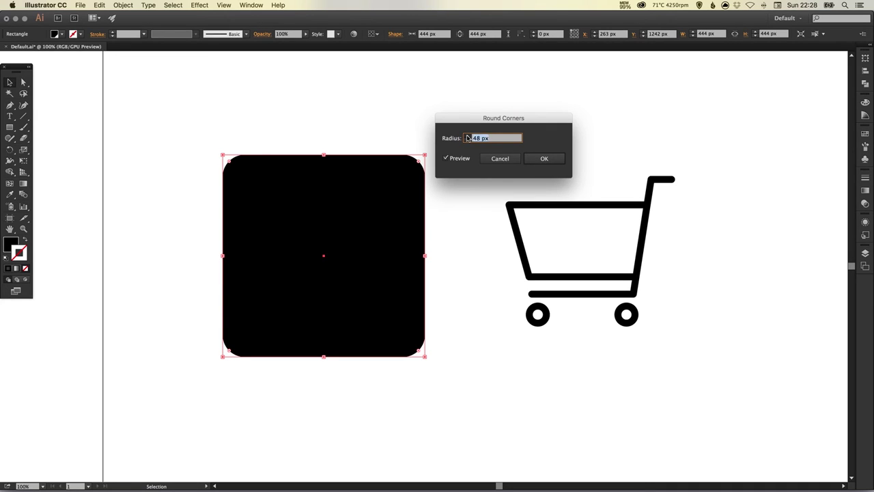
left_click(544, 158)
left_click(473, 143)
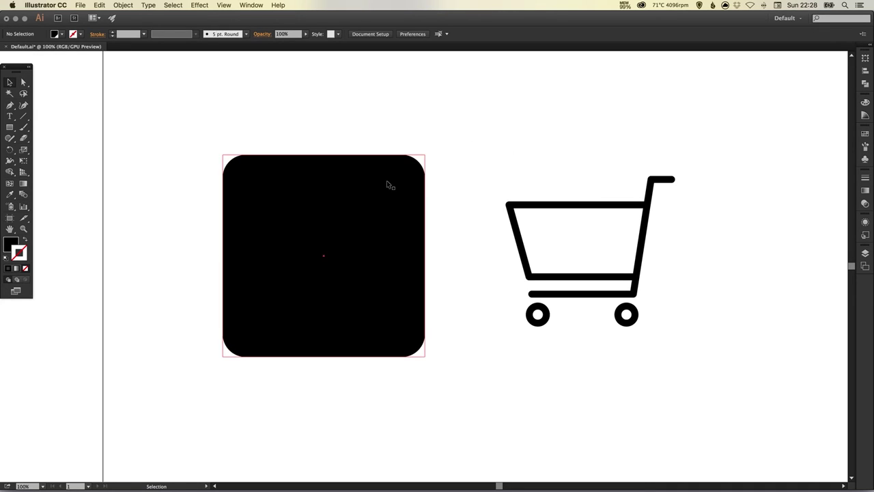
left_click(388, 179)
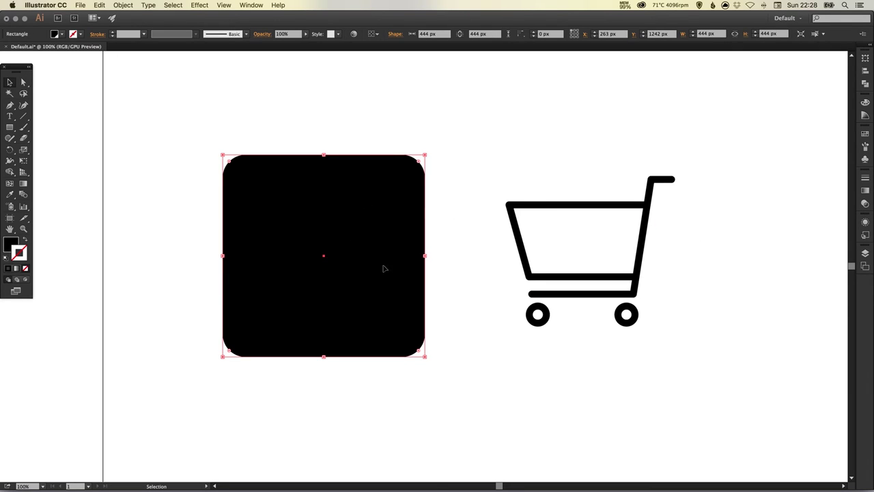
- Edit the square's Round Corners effect from the Appearance panel, raising the radius to 57 px
left_click(861, 224)
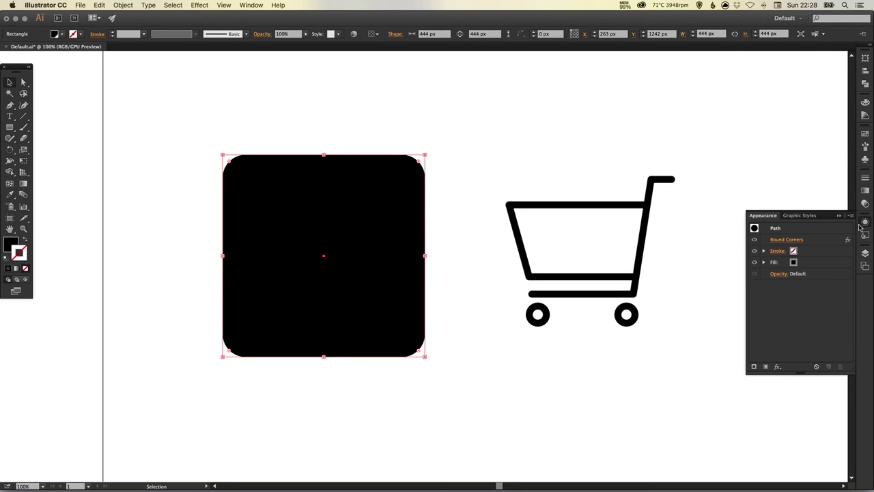
left_click(821, 243)
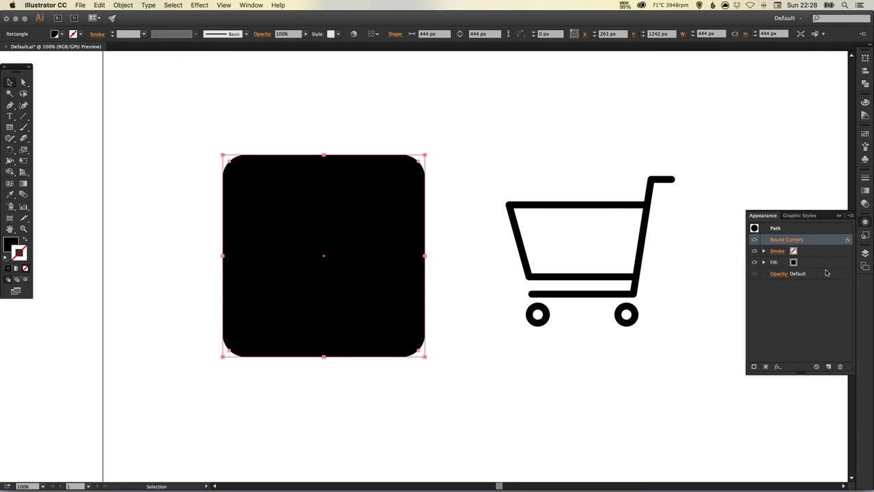
left_click(785, 241)
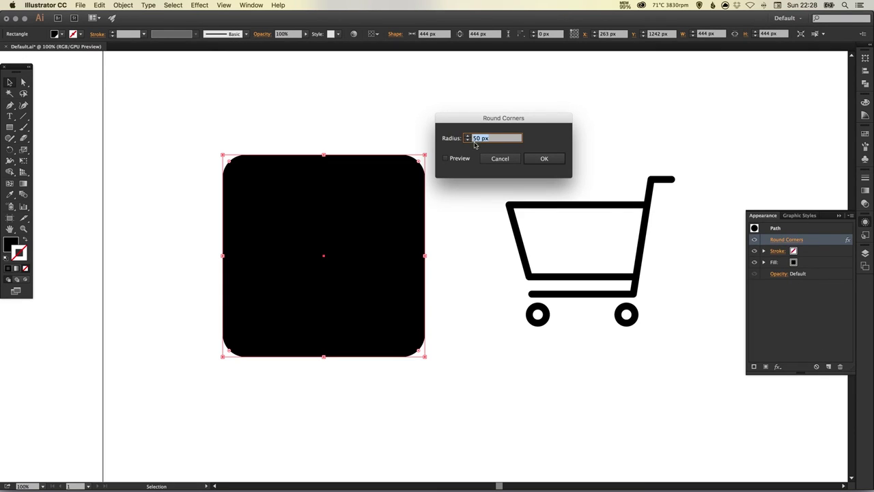
left_click(548, 161)
left_click(457, 146)
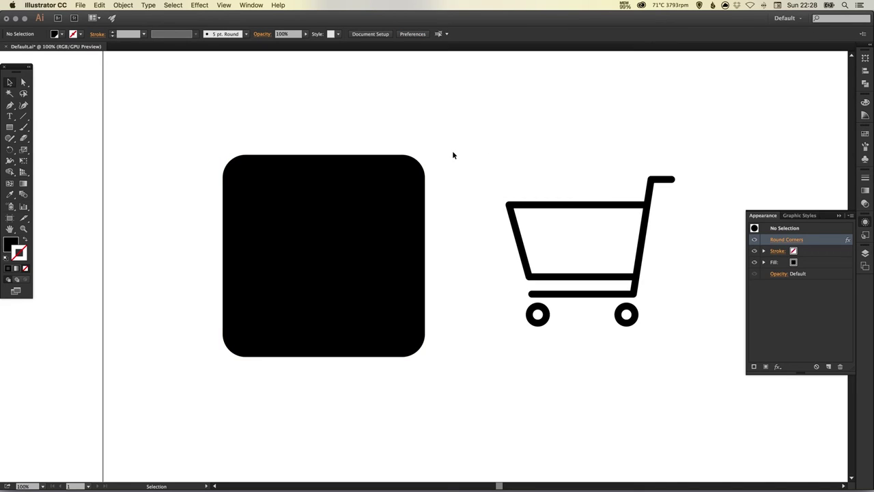
left_click(401, 171)
left_click(795, 240)
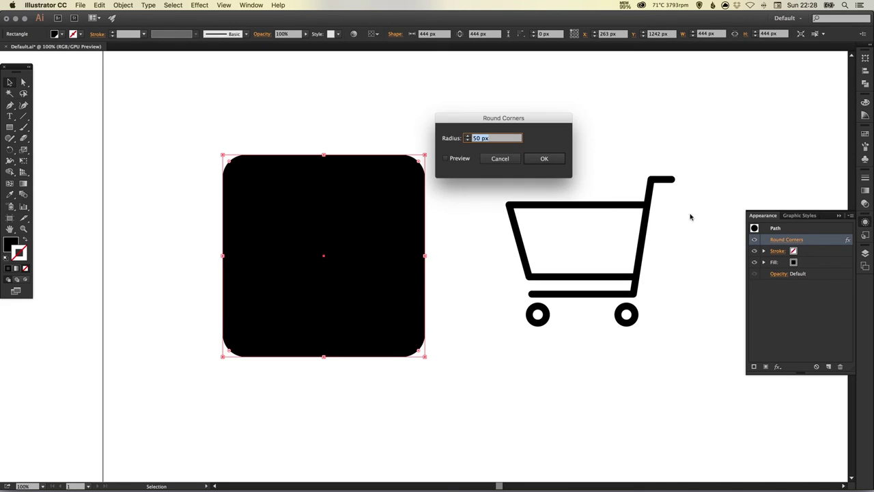
left_click(467, 136)
left_click(545, 158)
left_click(500, 136)
scroll(437, 144, "right", 3)
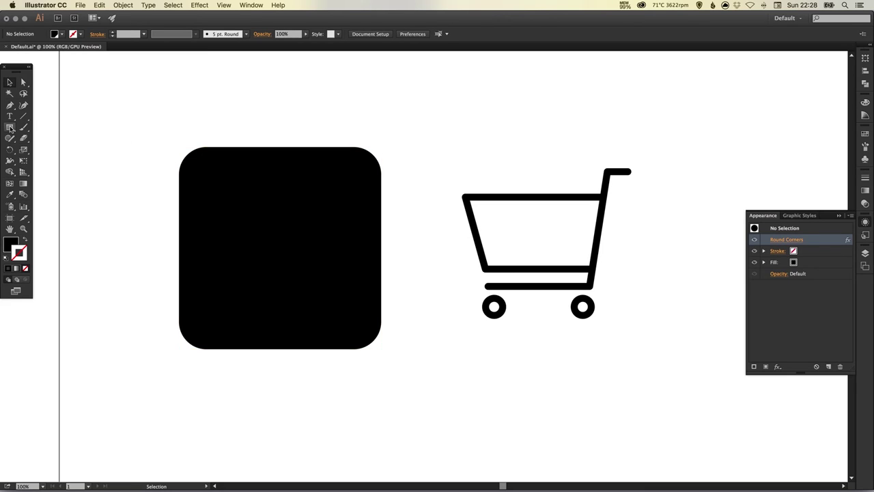
- Draw a 353 px circle on the black tile and nudge it toward the upper-left
left_click(10, 128)
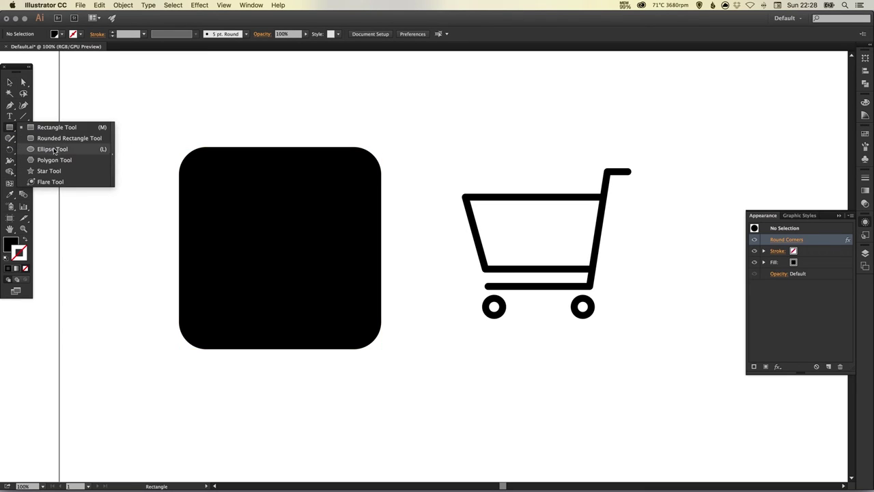
left_click(55, 150)
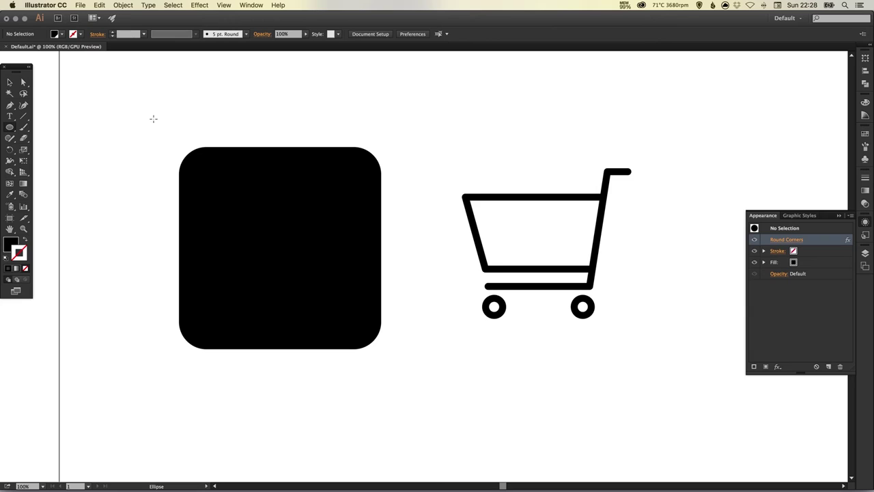
left_click_drag(127, 97, 287, 245)
key("v")
left_click_drag(224, 138, 284, 211)
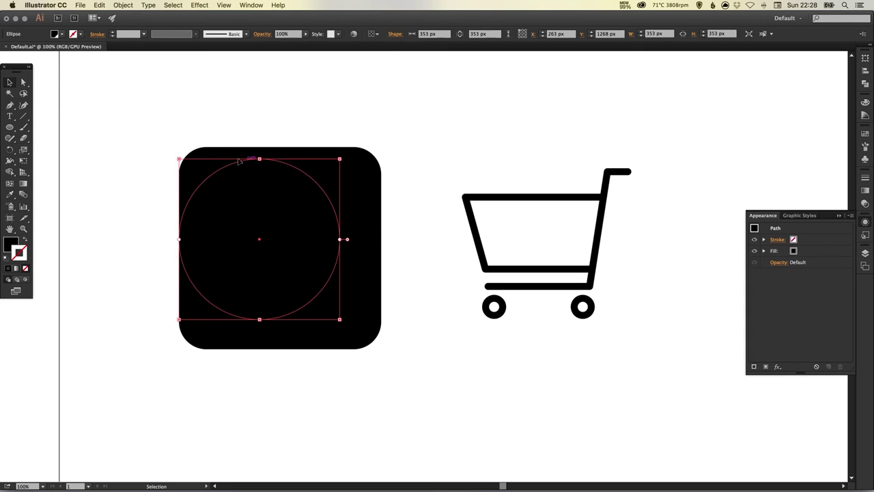
left_click(381, 172, "shift")
left_click(350, 335, "shift")
- Fill the circle with a yellow swatch
left_click(19, 246)
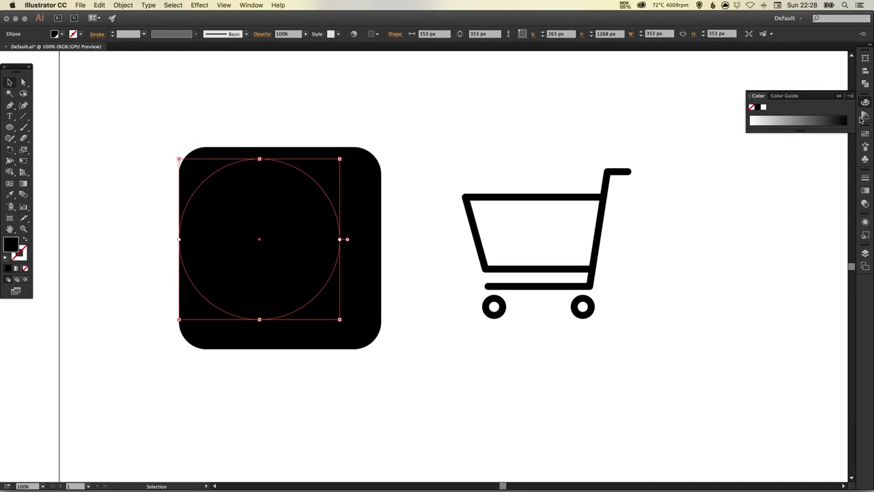
left_click(866, 134)
left_click(786, 153)
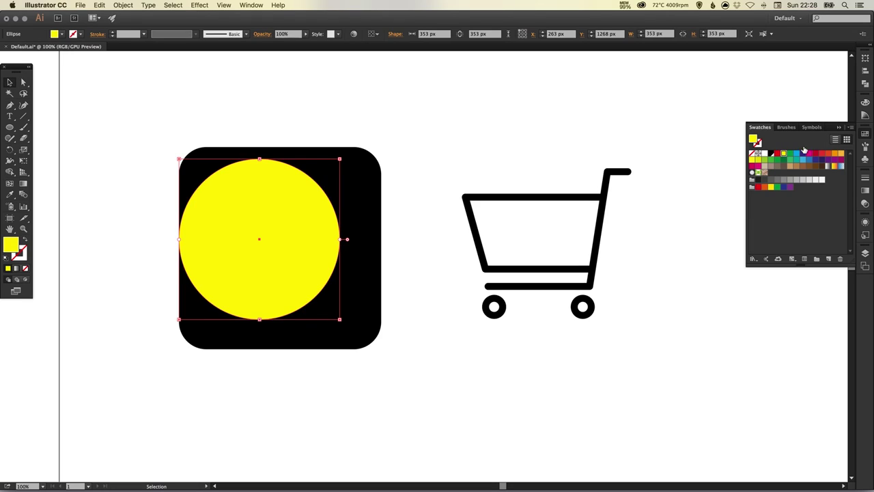
left_click(865, 134)
left_click(419, 137)
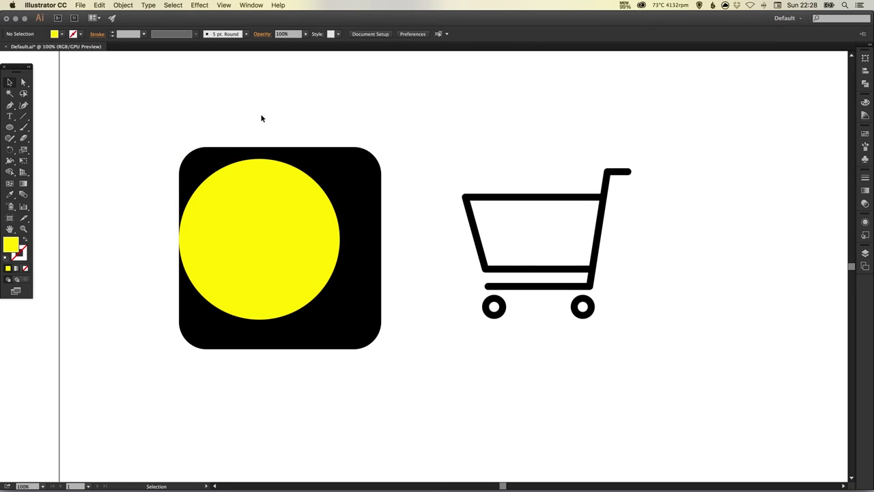
- Align the circle and square to the selection, centred both horizontally and vertically
left_click_drag(184, 146, 322, 261)
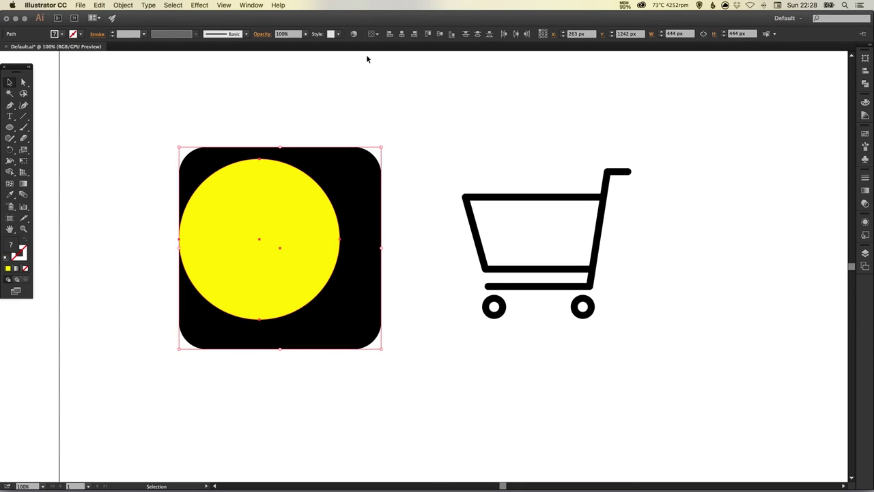
left_click(373, 33)
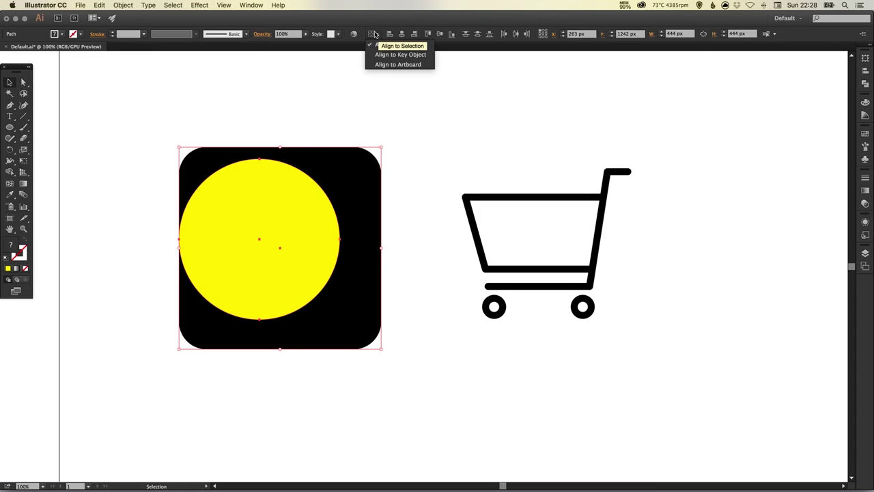
left_click(374, 34)
left_click(374, 34)
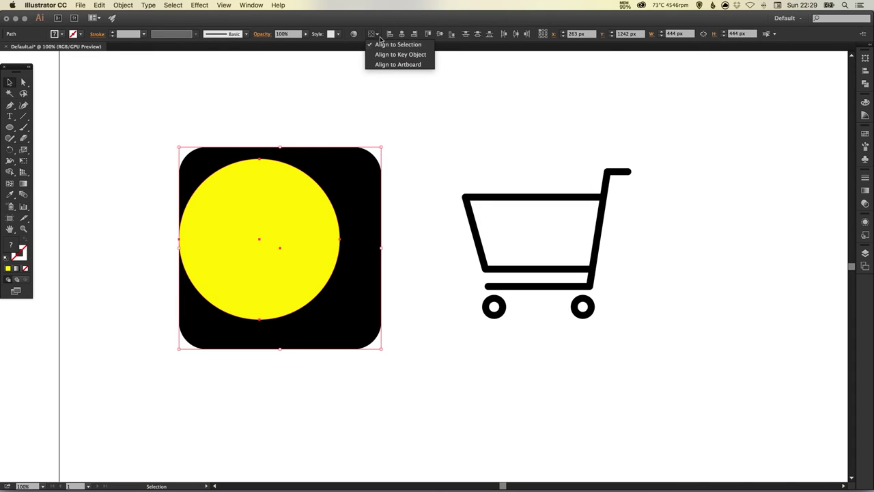
left_click(376, 34)
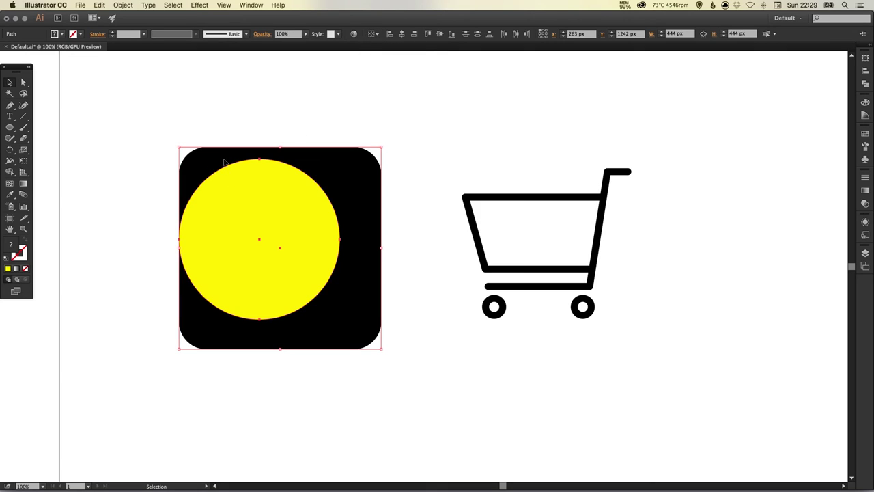
left_click(402, 34)
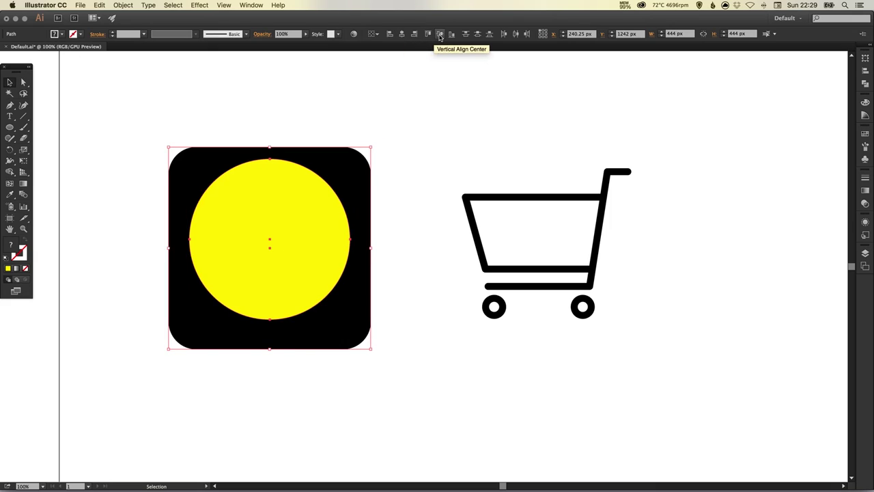
left_click(440, 34)
left_click(394, 129)
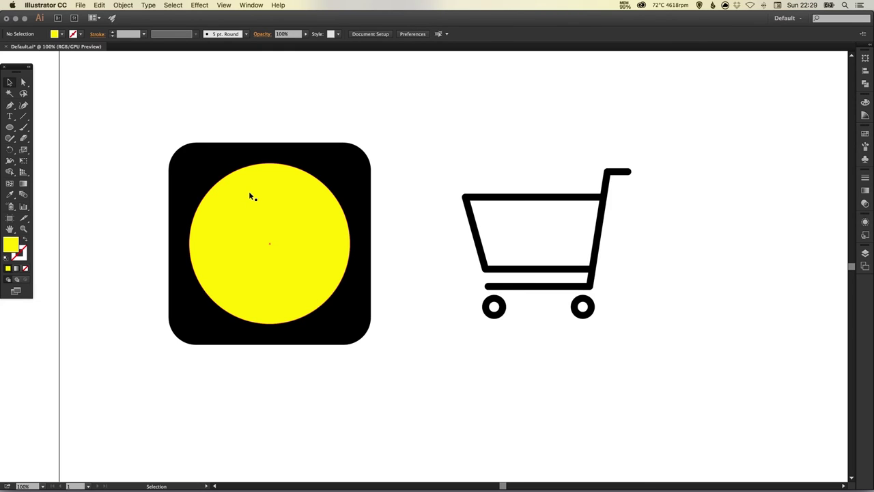
- Fill the black rounded square with the orange swatch from the Swatches panel
left_click(355, 160)
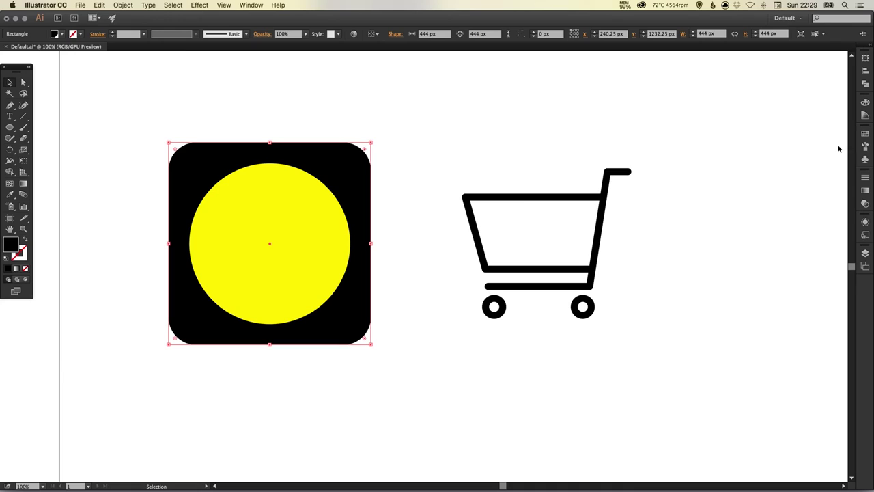
left_click(866, 133)
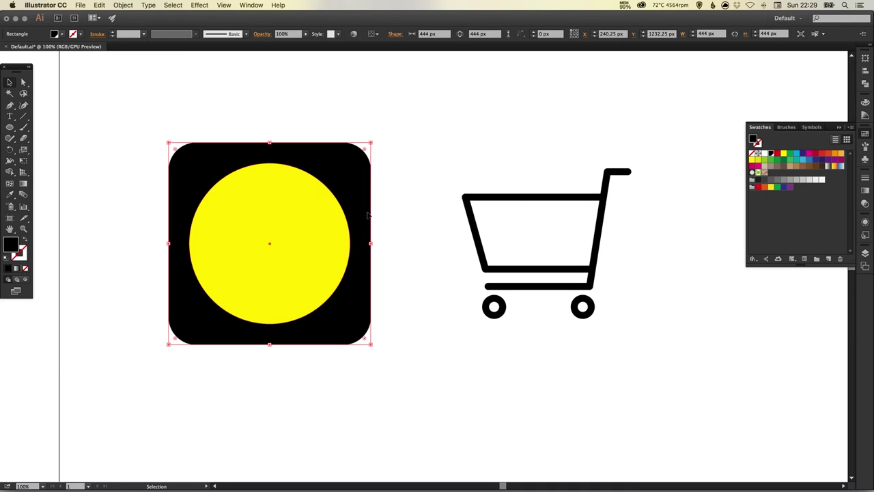
left_click(835, 155)
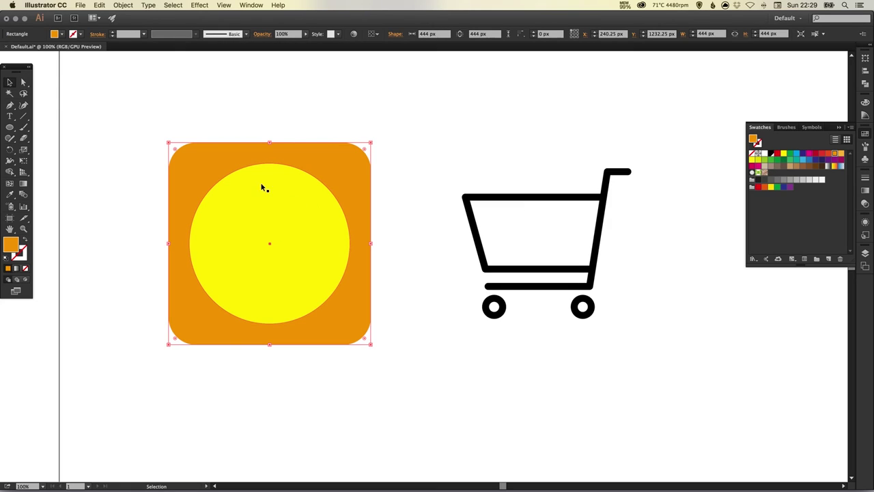
- Make the orange swatch a Global colour in Swatch Options
double_click(838, 157)
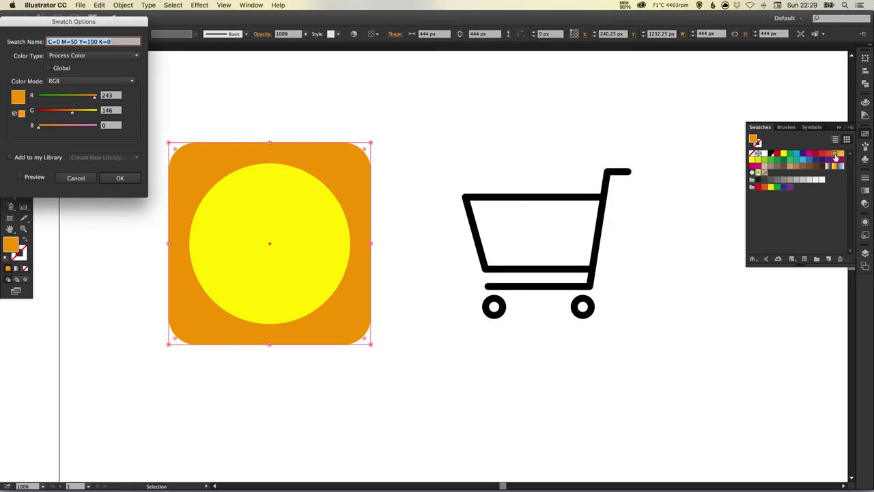
left_click(59, 69)
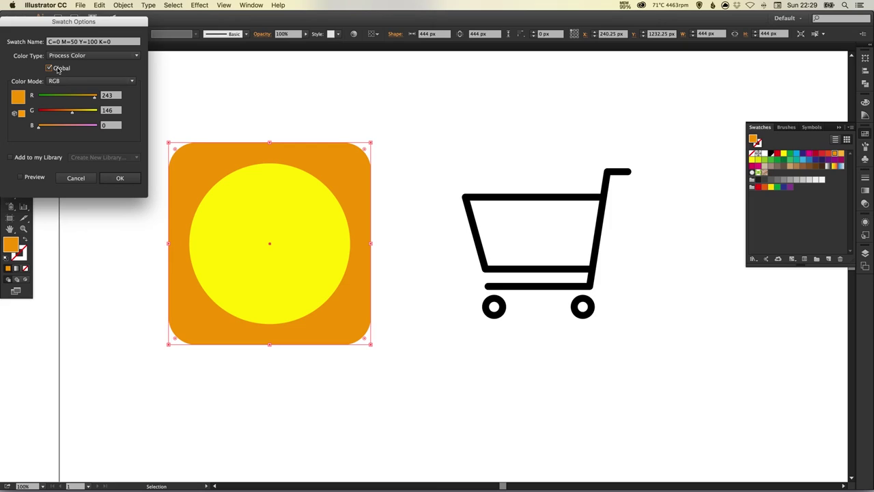
left_click(121, 179)
left_click(121, 179)
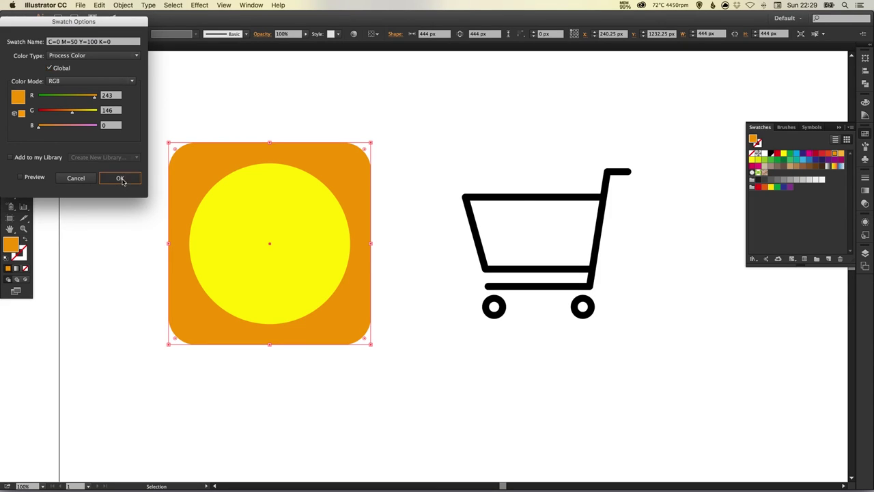
left_click(310, 93)
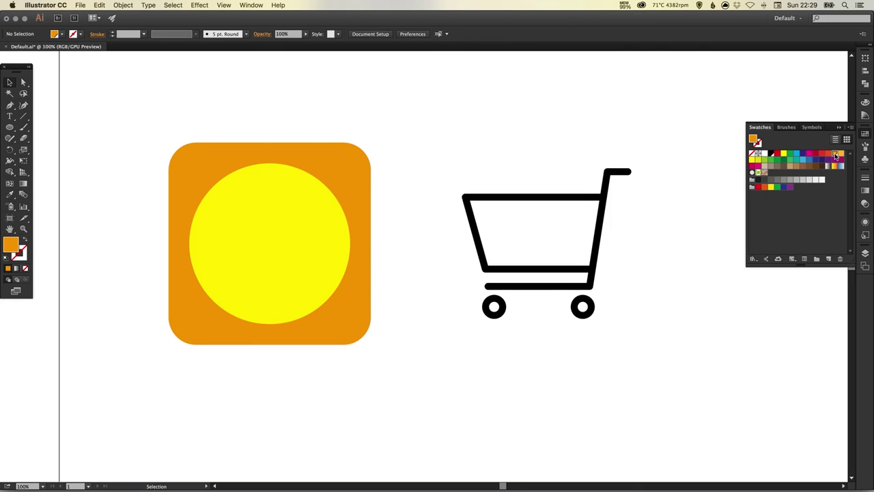
- Preview a green variation by lowering the swatch's R value, then cancel to keep orange
double_click(835, 155)
left_click(21, 178)
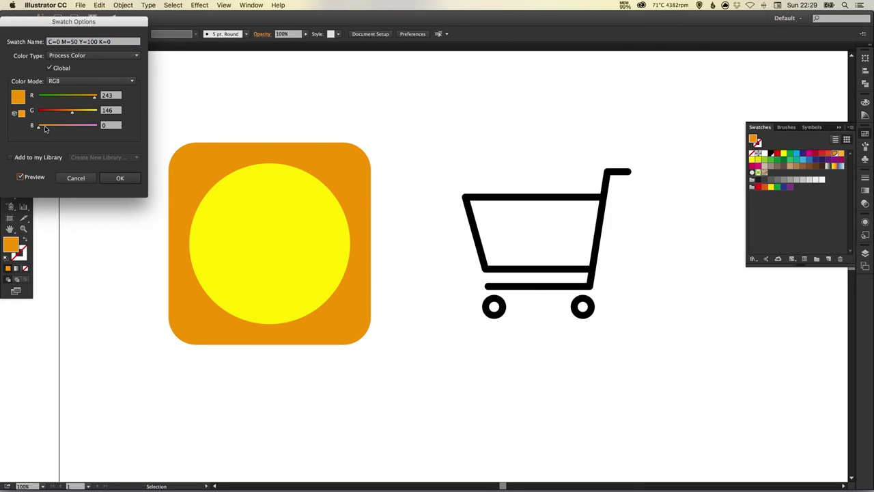
left_click(50, 96)
left_click_drag(50, 97, 45, 99)
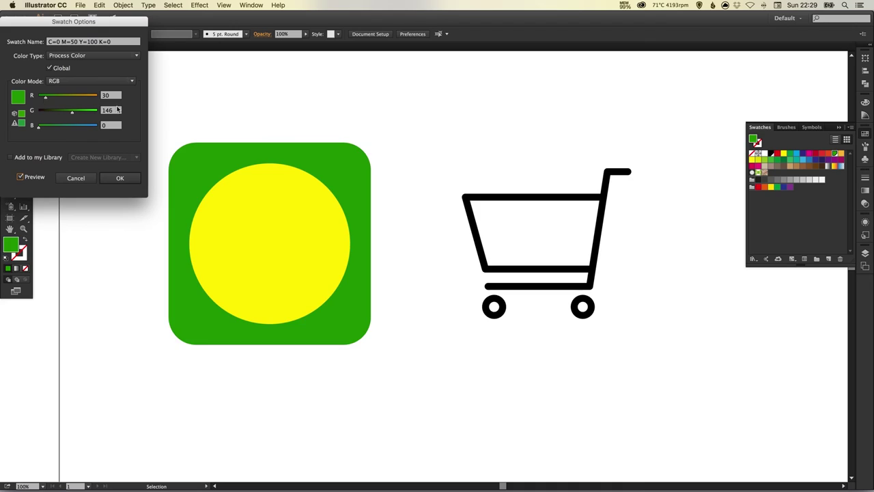
left_click(76, 178)
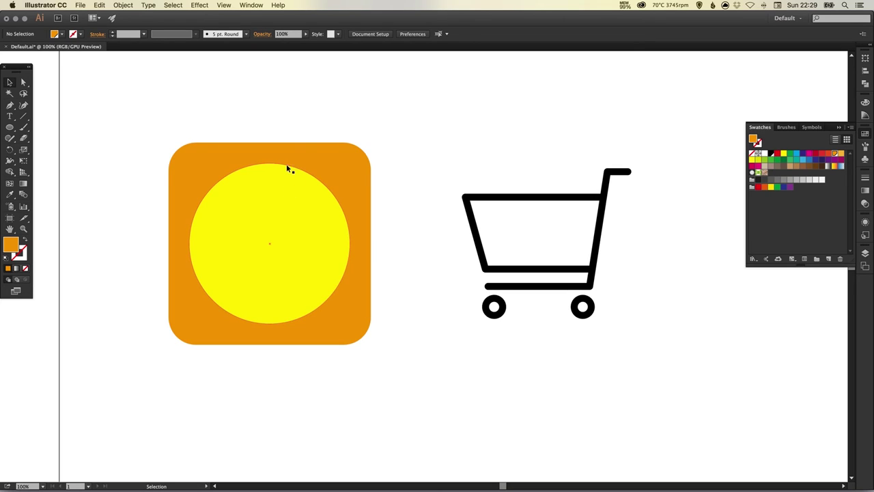
- Fill the yellow circle with the White swatch
left_click(278, 216)
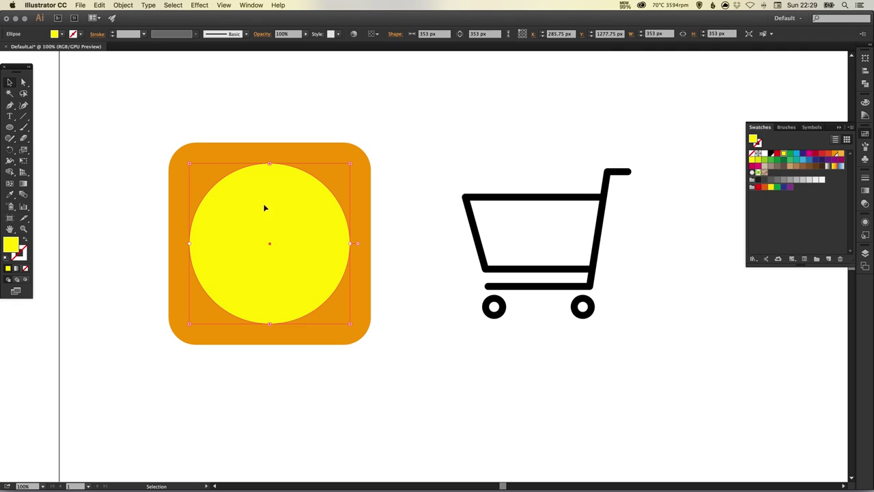
double_click(764, 155)
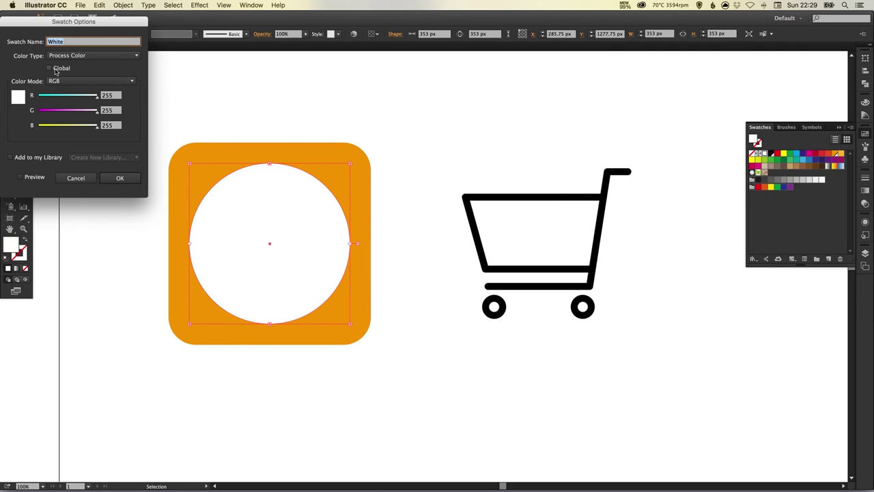
left_click(117, 179)
left_click(336, 99)
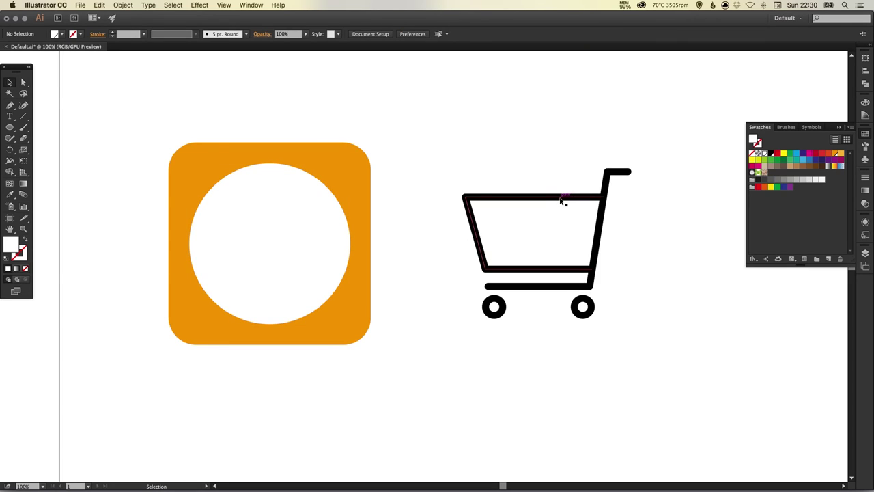
- Bring the shopping cart to the front of the stacking order with Object > Arrange > Bring to Front
left_click_drag(567, 200, 308, 197)
key("super+z")
left_click(124, 4)
mouse_move(125, 25)
left_click(241, 26)
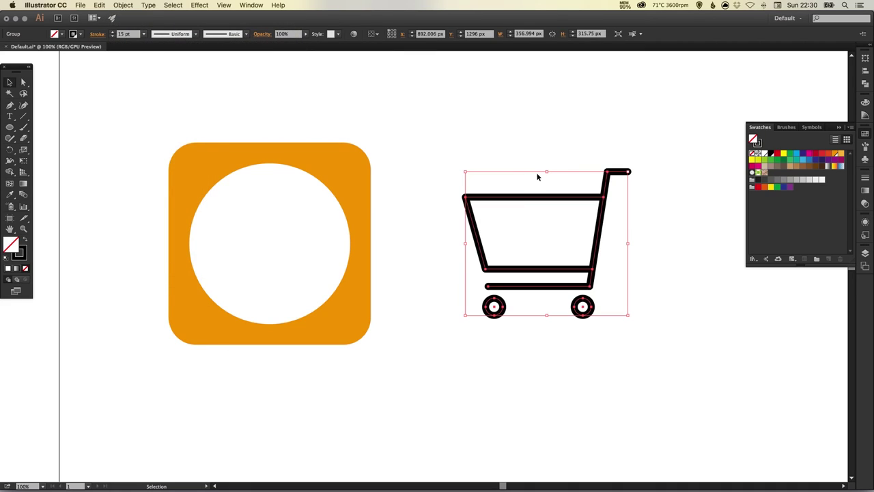
left_click(541, 181)
- Move the cart over the orange icon and scale it down inside the white circle
left_click_drag(498, 200, 224, 199)
left_click(429, 172)
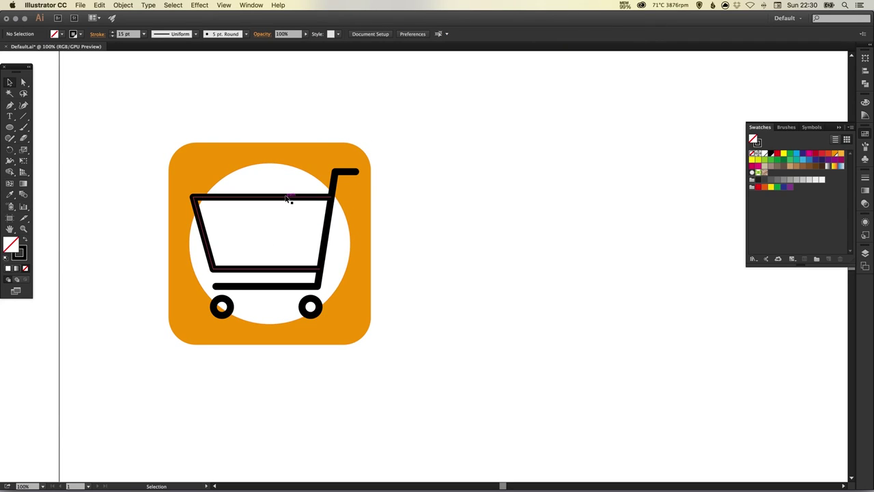
left_click(338, 168)
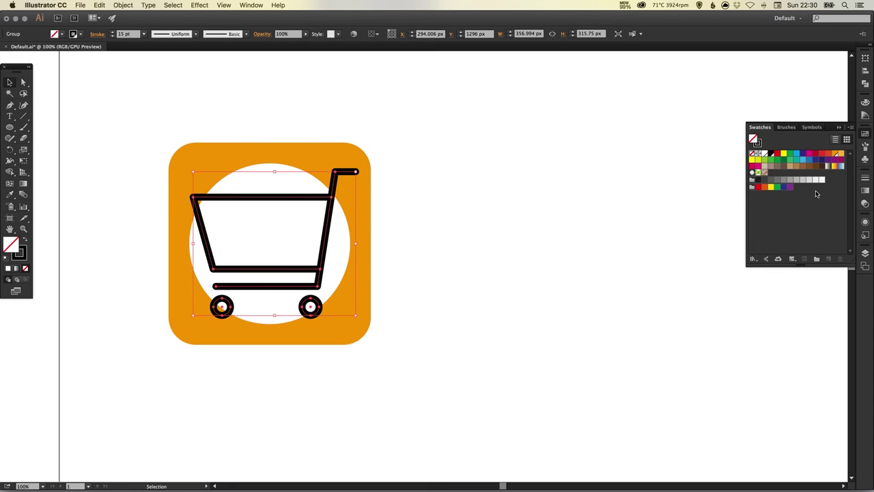
left_click(866, 179)
left_click(865, 179)
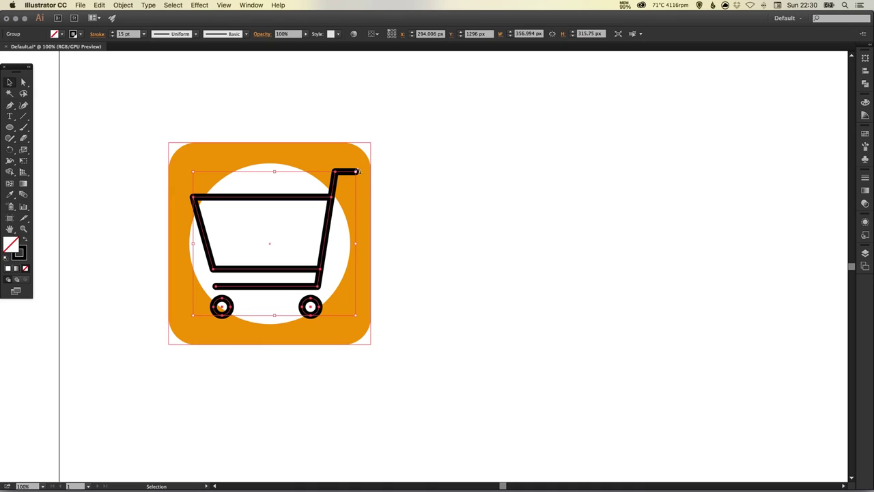
left_click_drag(355, 171, 314, 208)
left_click(416, 200)
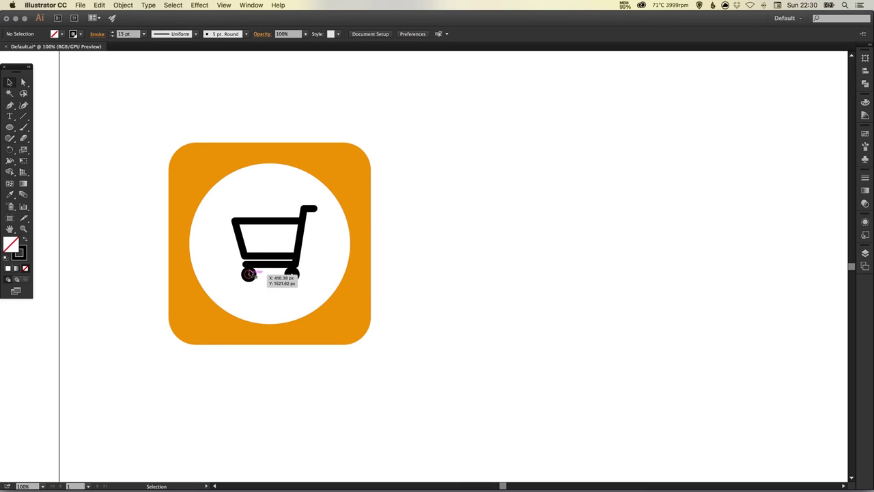
- Check the cart's 15 pt stroke weight, then undo the scaling to restore its larger size
key("a")
key("v")
left_click(270, 225)
left_click(867, 179)
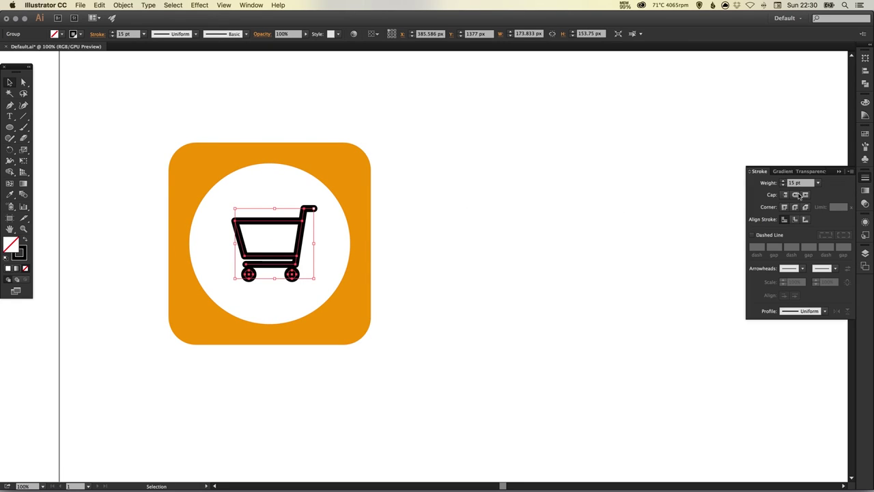
left_click(862, 177)
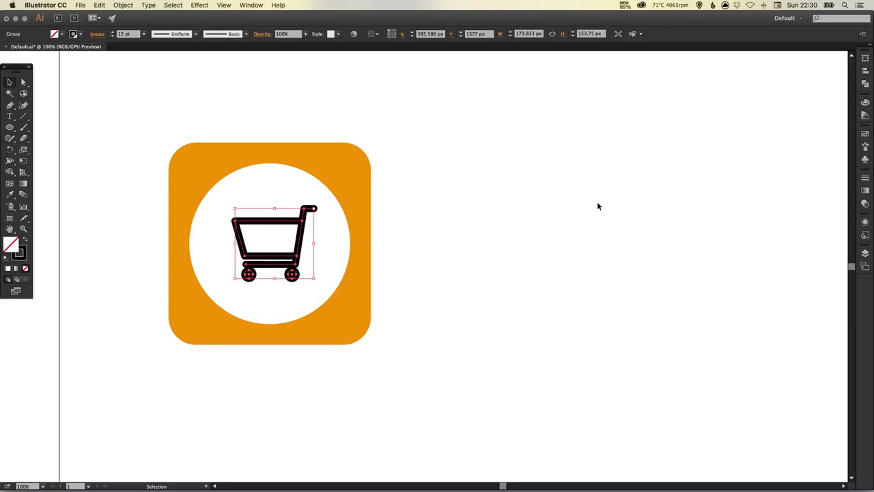
key("super+z")
left_click(456, 190)
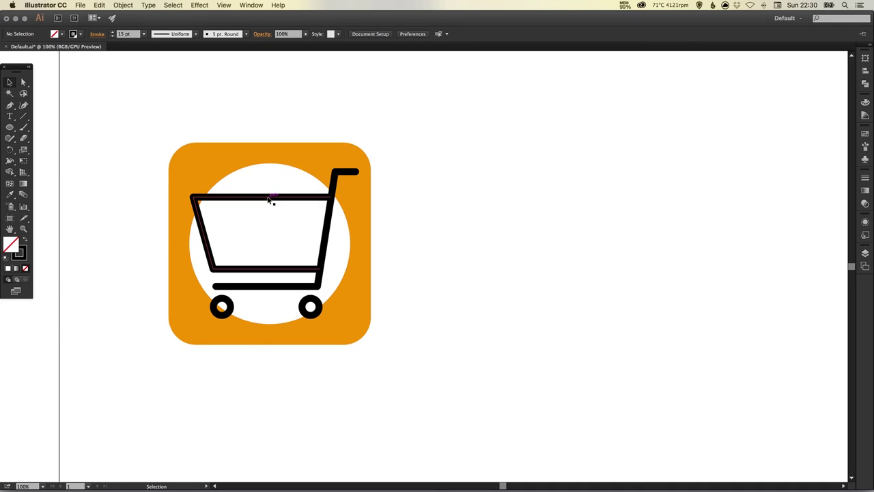
- Expand the cart's fill and stroke into solid filled shapes with Object > Expand
left_click(267, 198)
left_click(123, 4)
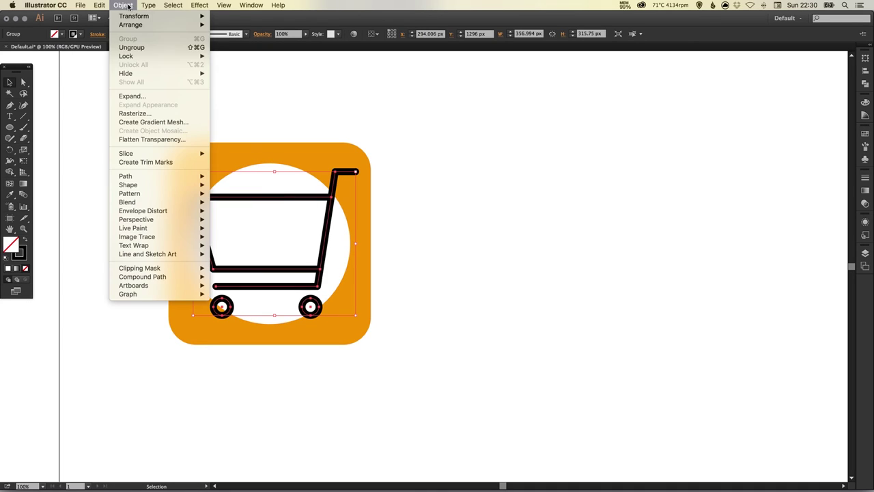
left_click(140, 97)
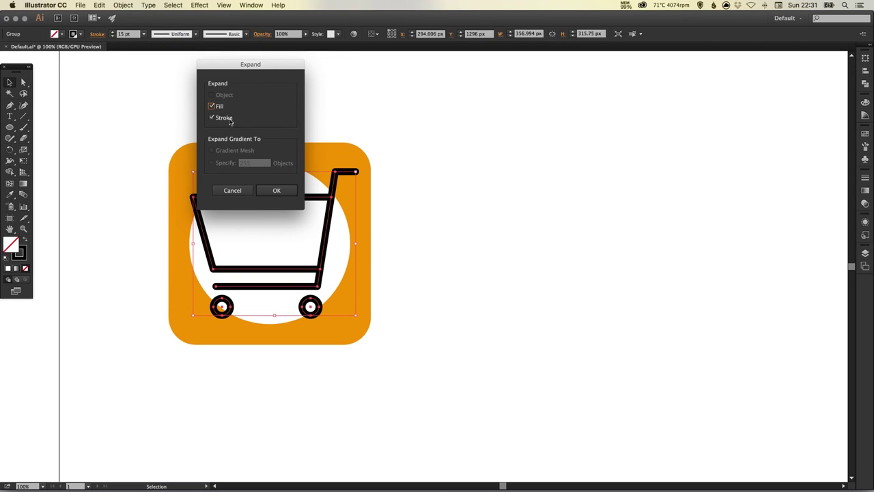
left_click(278, 191)
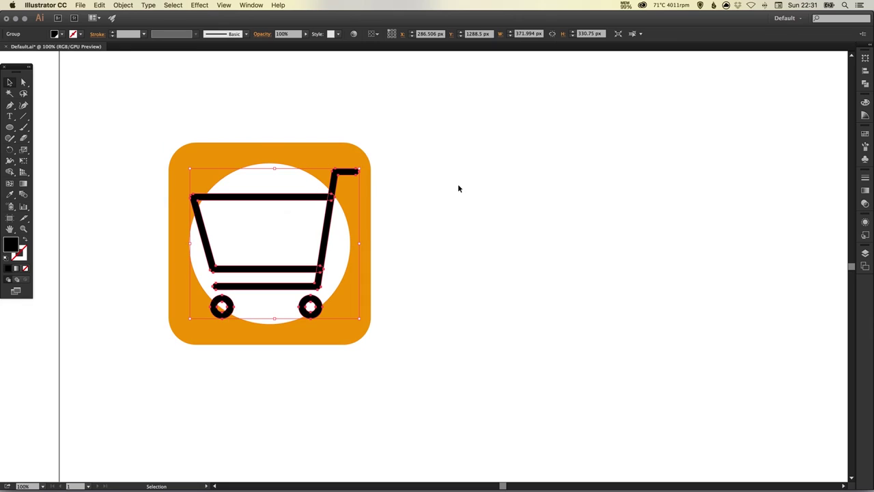
left_click(447, 185)
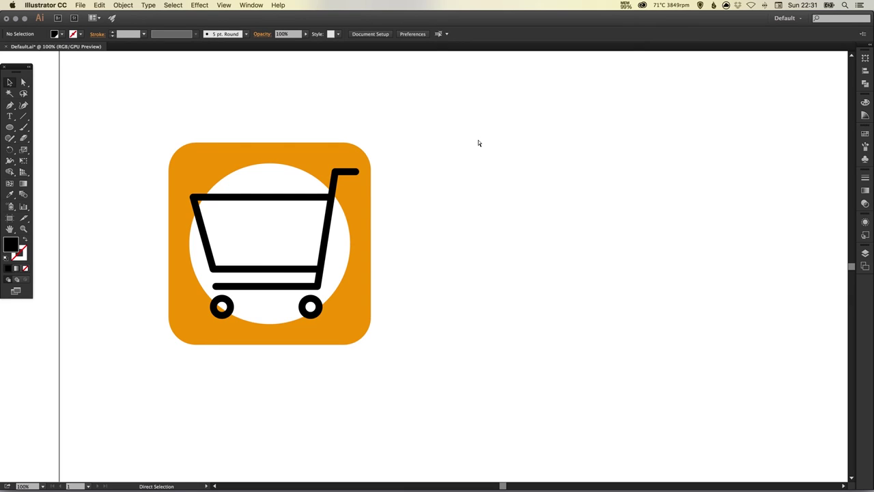
- In Outline view, move the cart right off the circle and check its stroke settings
key("super+y")
left_click_drag(306, 204, 589, 203)
left_click(620, 142)
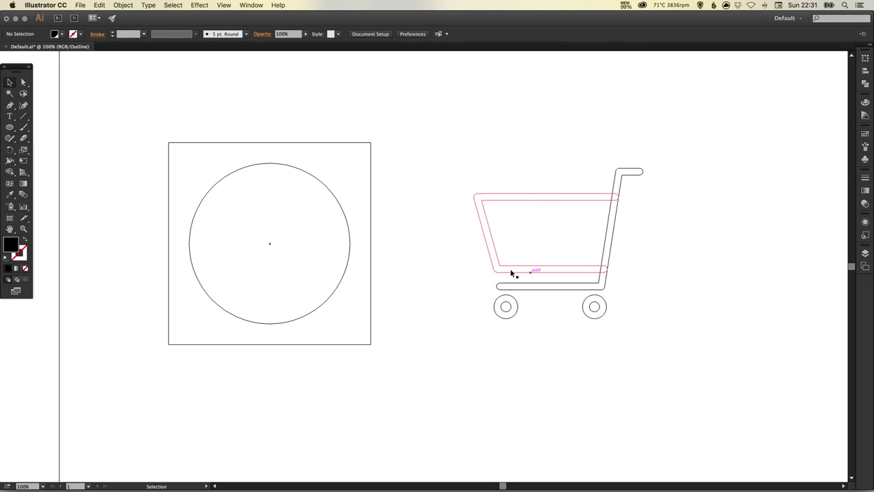
left_click(616, 211)
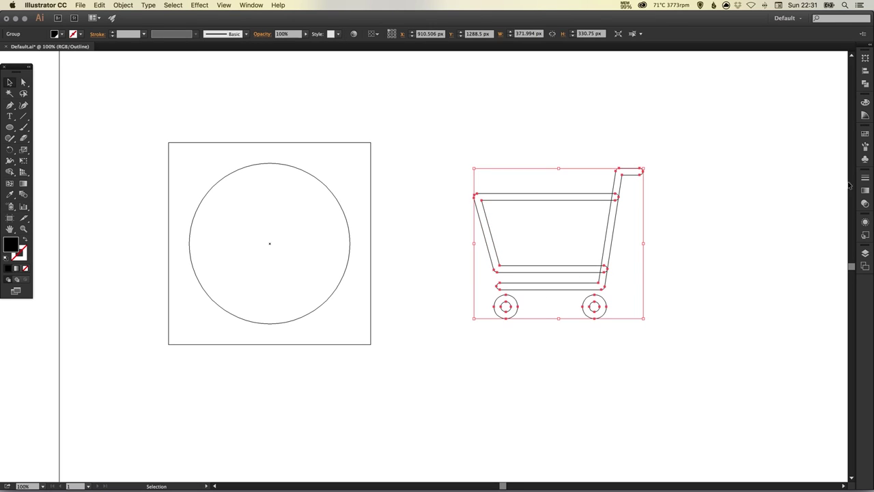
left_click(865, 177)
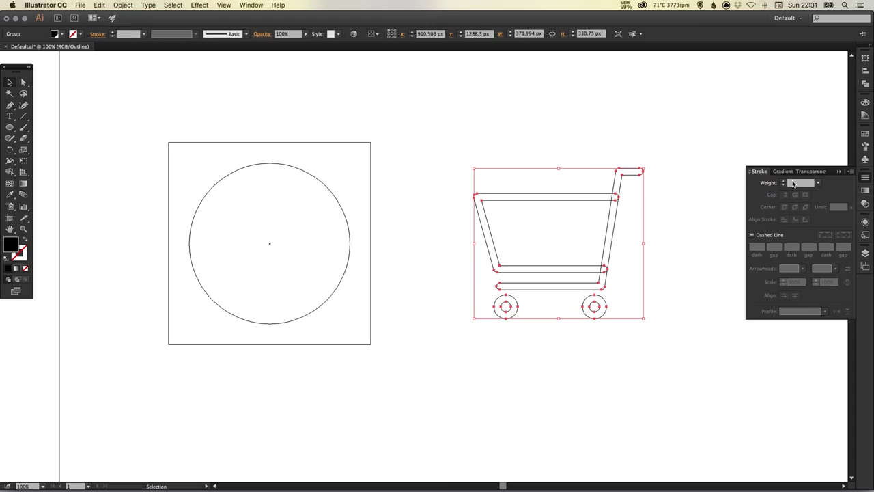
left_click(866, 177)
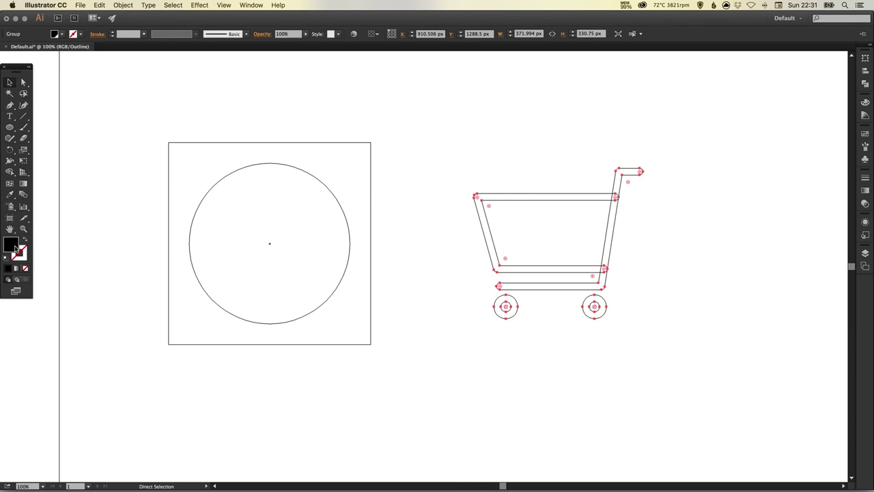
key("super+y")
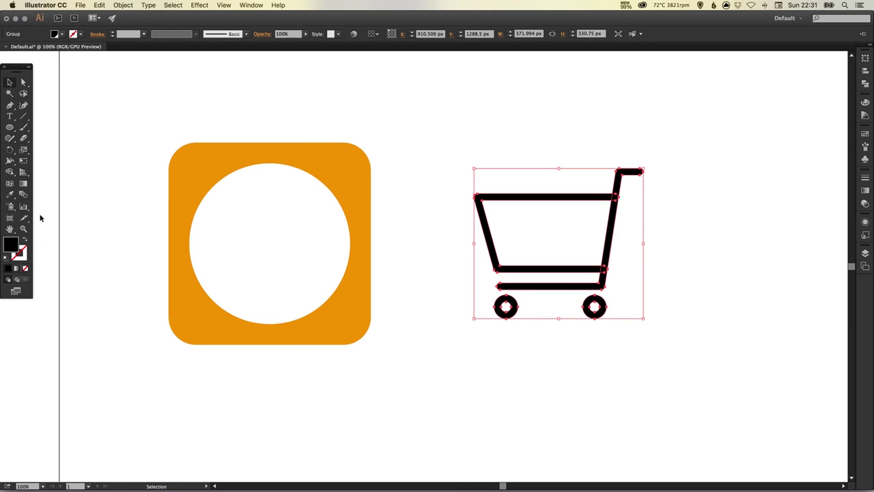
- Back in Outline view, marquee-select all the cart's pieces together
left_click(123, 5)
left_click(384, 80)
left_click(565, 113)
key("super+y")
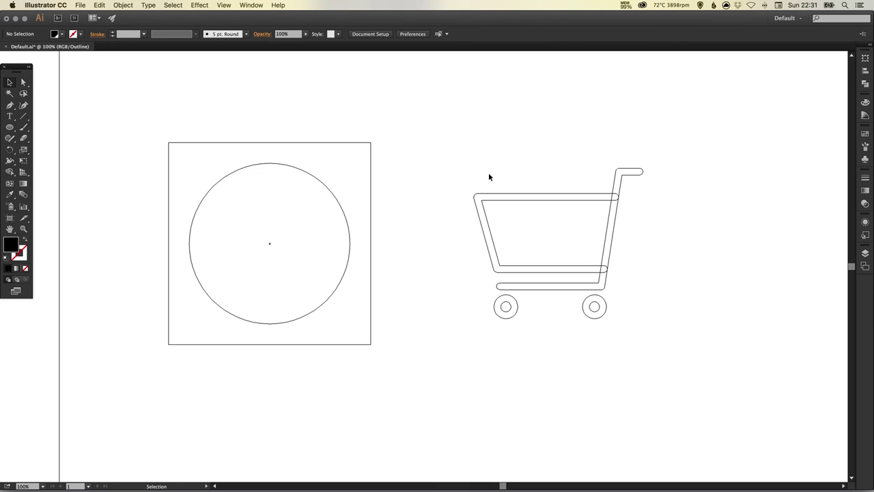
left_click_drag(461, 151, 655, 333)
left_click(627, 210)
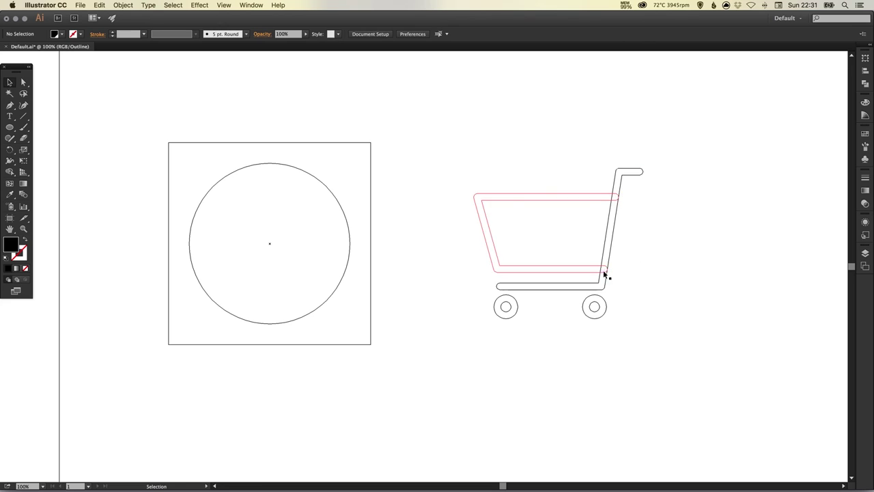
left_click_drag(478, 328, 659, 134)
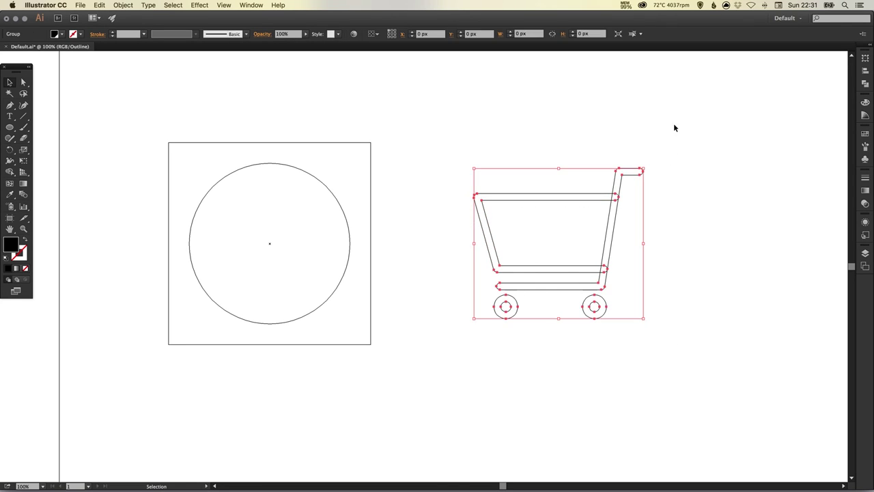
- Unite the cart's pieces with Pathfinder, then return to full-colour view and select the cart
left_click(865, 84)
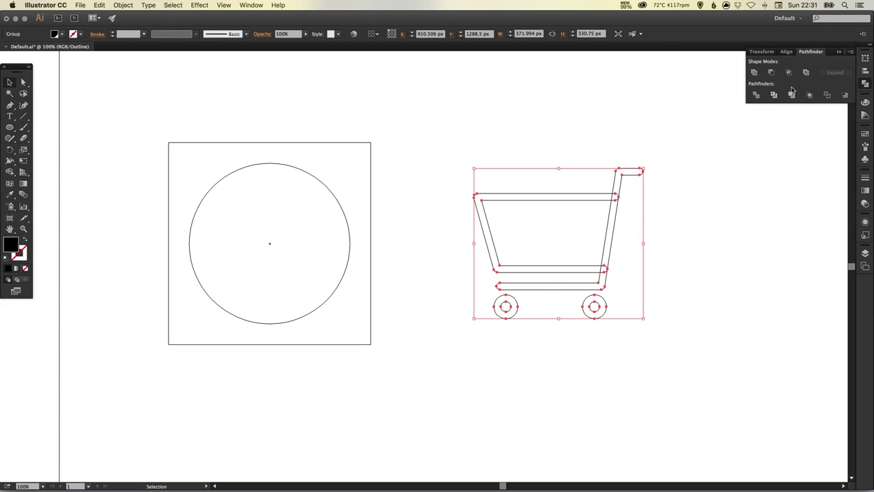
left_click(754, 73)
left_click(693, 205)
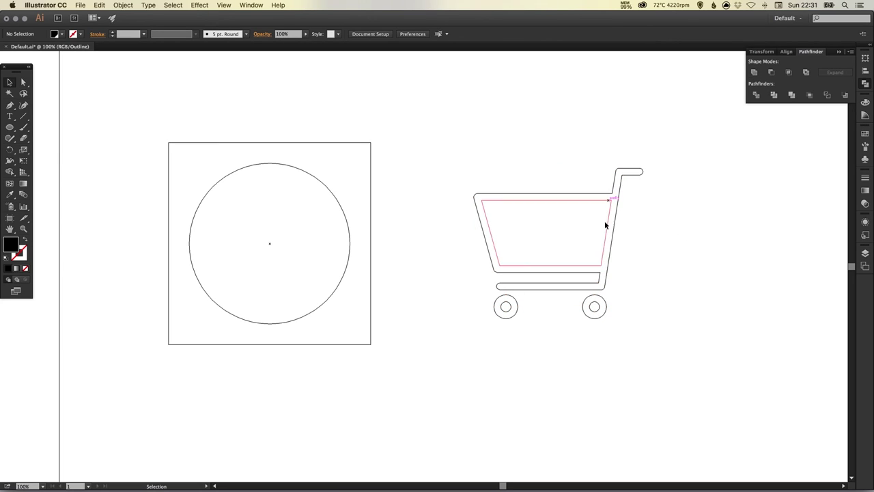
left_click(865, 83)
key("super+y")
left_click(639, 169)
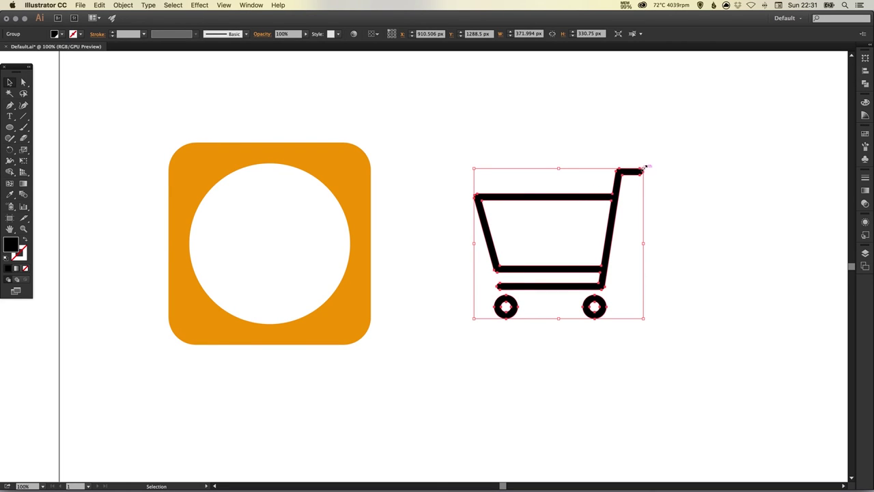
- Shrink the cart proportionally and drag it into the white circle
left_click_drag(645, 167, 625, 195)
left_click(664, 202)
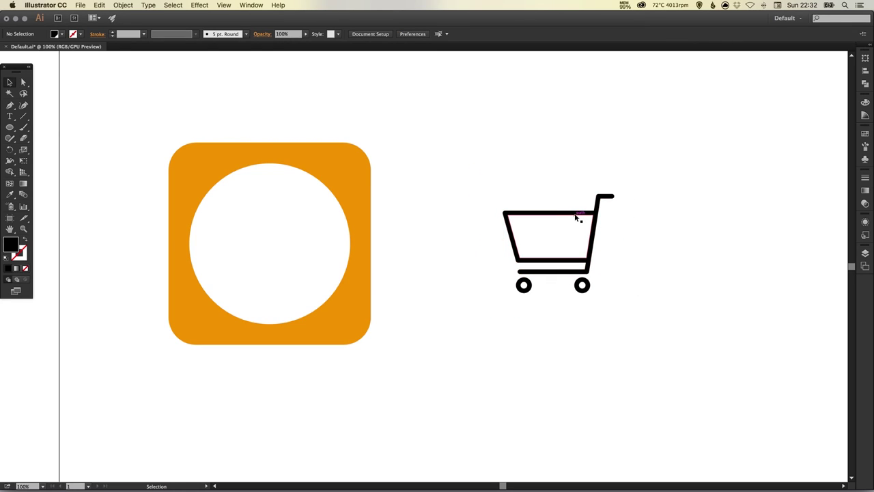
left_click_drag(578, 217, 289, 223)
left_click_drag(326, 195, 321, 199)
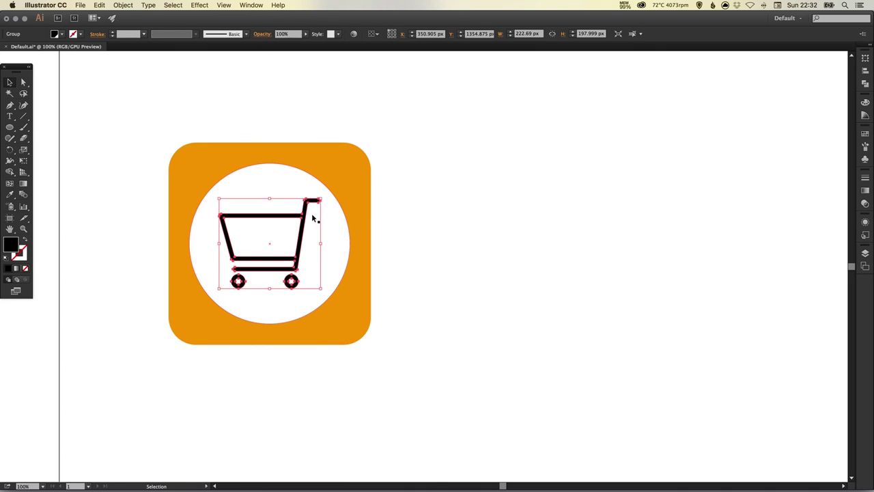
left_click(442, 198)
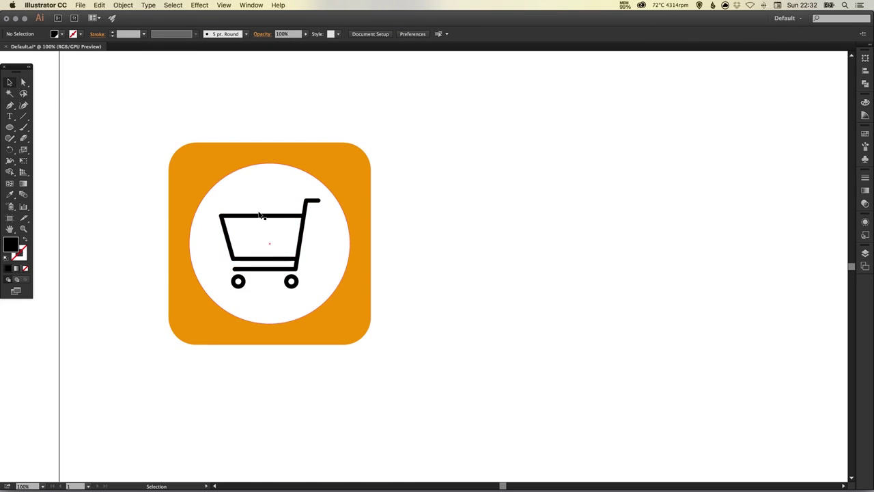
- Fine-tune the cart's size and nudge it until centred in the circle
left_click_drag(265, 212, 263, 219)
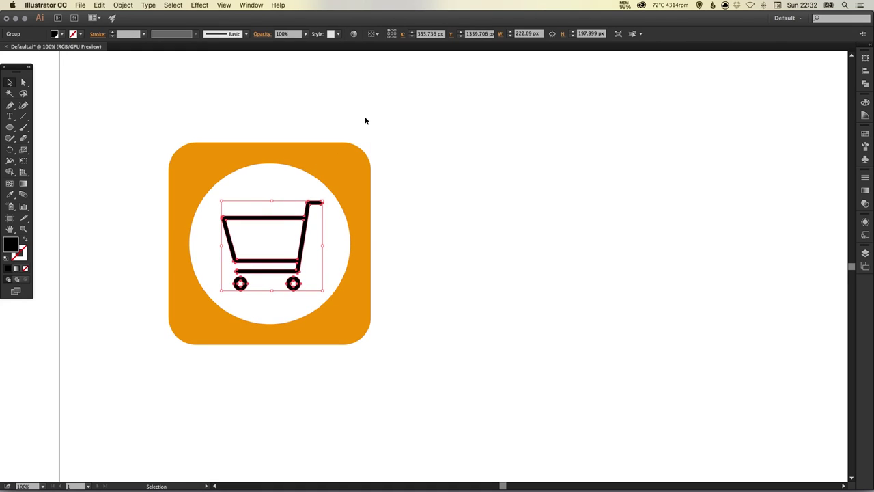
left_click_drag(327, 197, 295, 215)
left_click(412, 207)
left_click(447, 198)
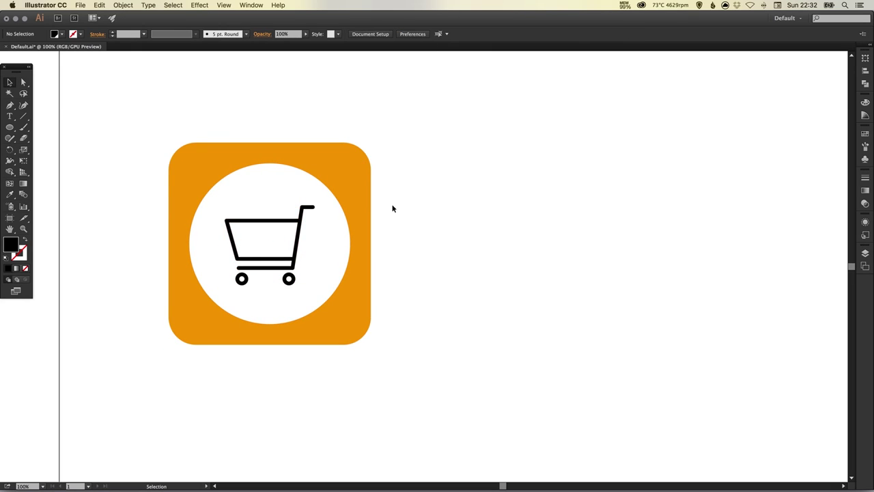
left_click_drag(301, 245, 303, 247)
left_click(486, 108)
key("super+minus")
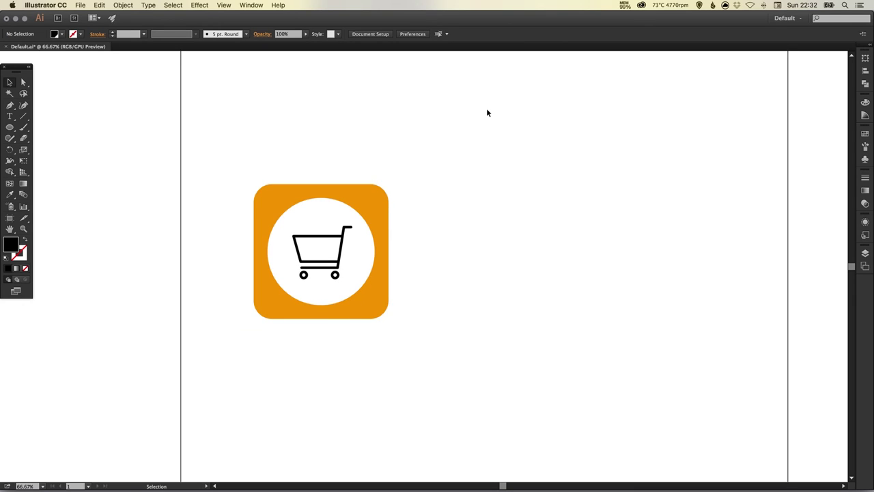
scroll(451, 232, "right", 3)
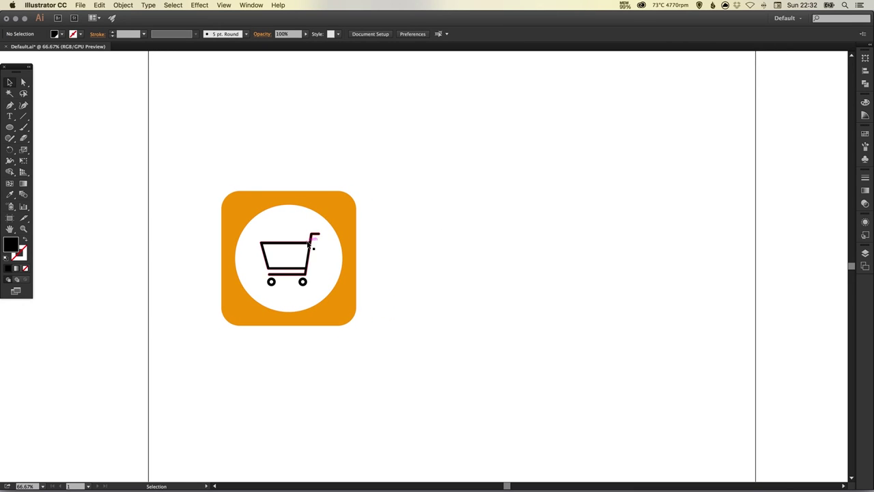
- Fill the cart with the same orange swatch as the tile
left_click(318, 237)
left_click(864, 134)
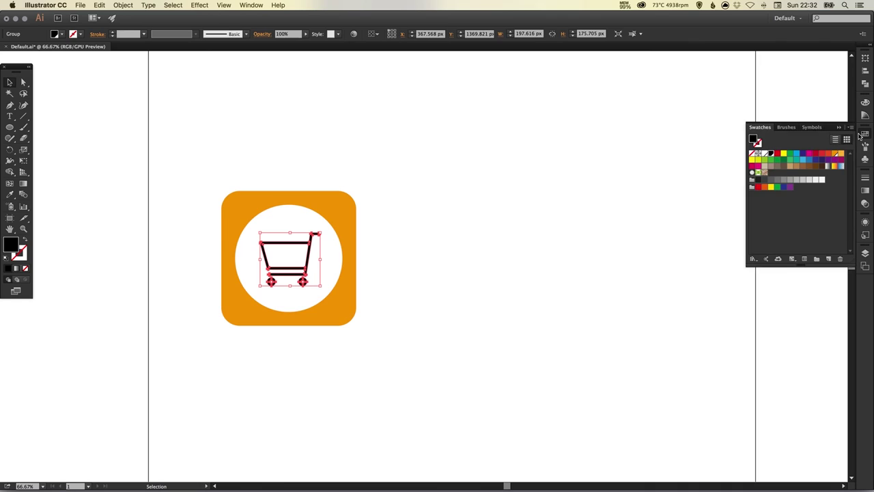
left_click(841, 155)
left_click(571, 207)
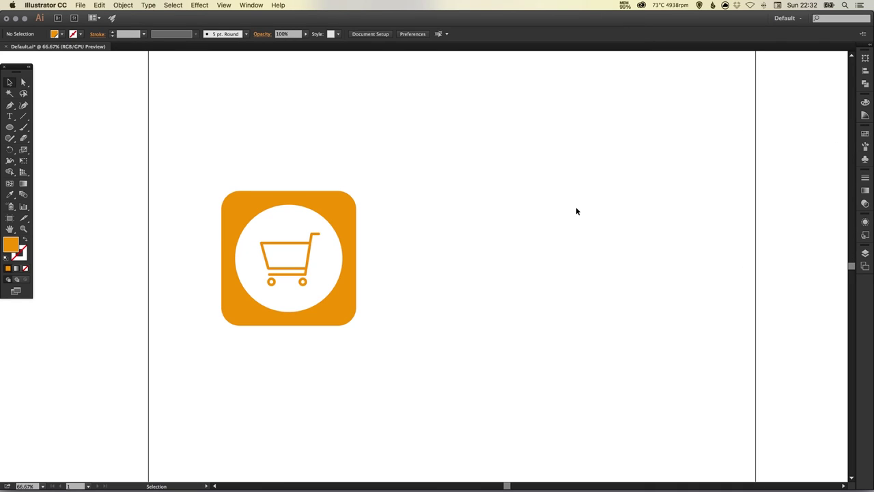
- Marquee-select the whole icon, move it right, and zoom in around it
left_click_drag(232, 169, 358, 326)
left_click_drag(334, 227, 482, 238)
key("z")
left_click_drag(293, 141, 560, 363)
- Draw a 114.924 px circle just off the rounded square's top-right corner with the Ellipse Tool
key("v")
left_click(616, 221)
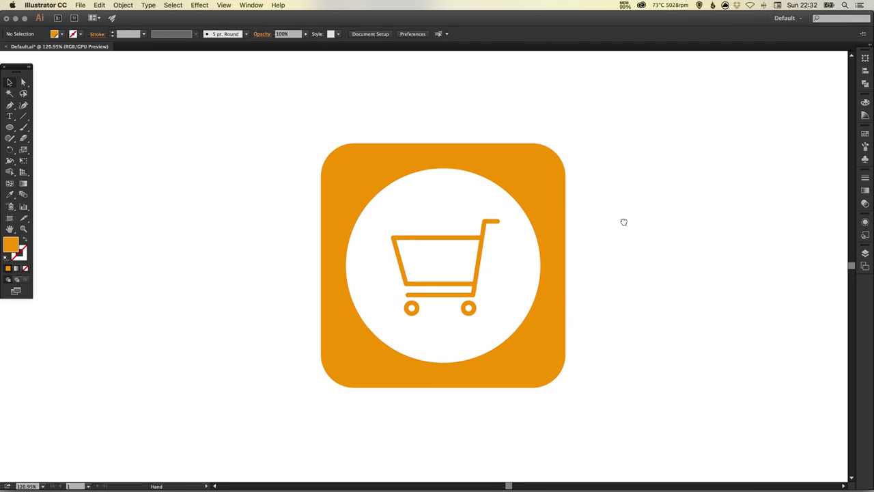
left_click_drag(617, 221, 600, 213)
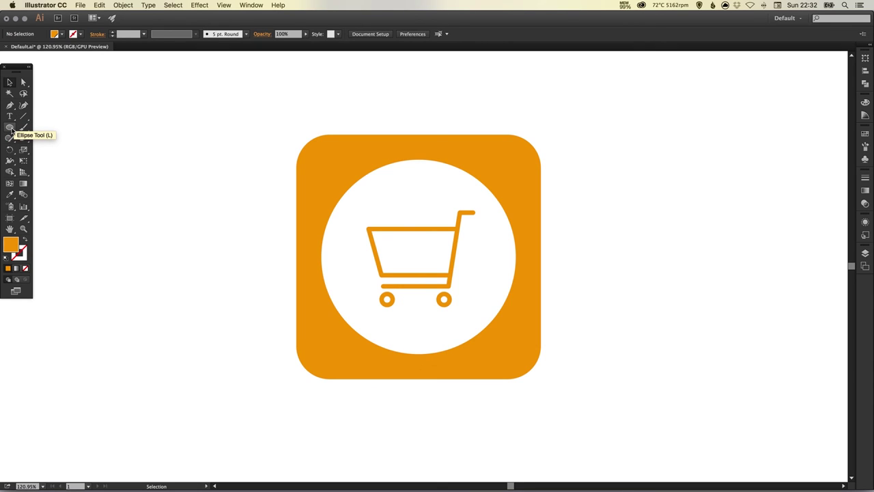
left_click(11, 129)
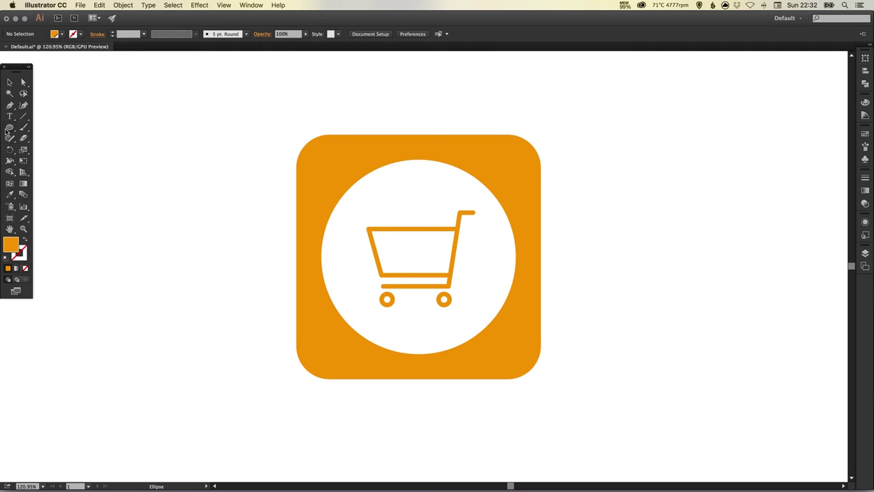
left_click_drag(545, 86, 599, 148)
key("v")
left_click(628, 130)
key("super+z")
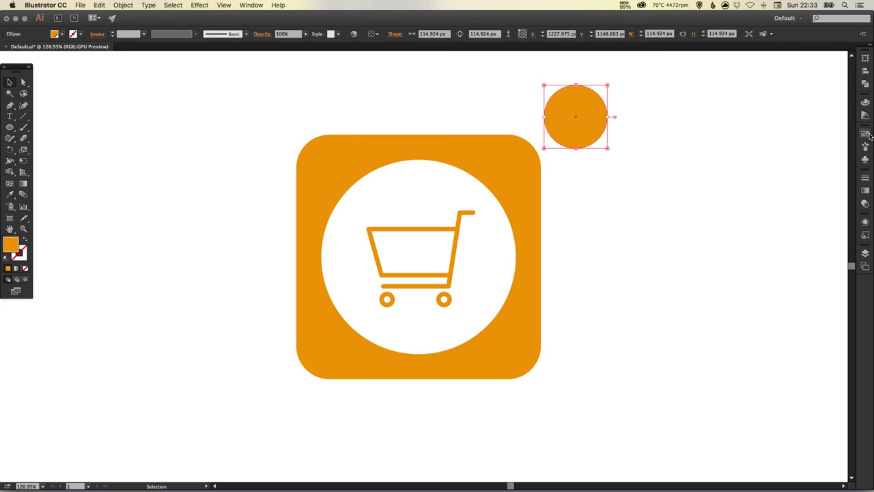
- Fill the small circle with a blue swatch, deepened by lowering G to 148
left_click(865, 134)
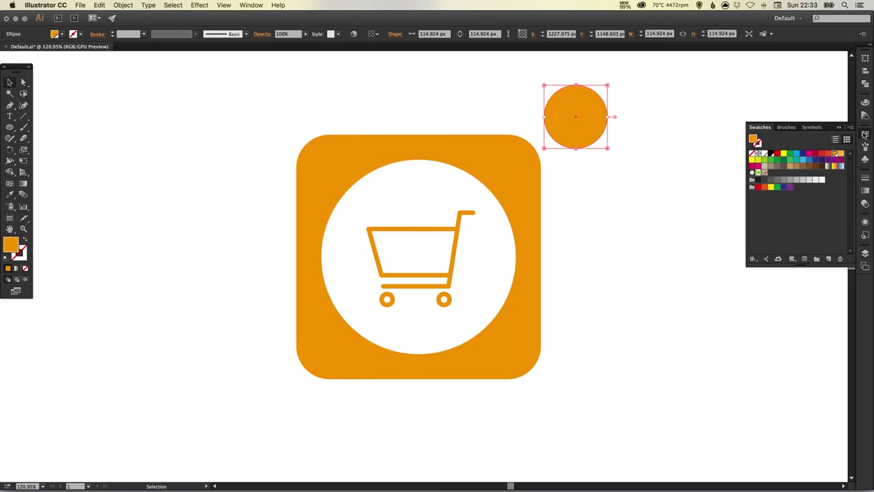
left_click(803, 160)
double_click(803, 161)
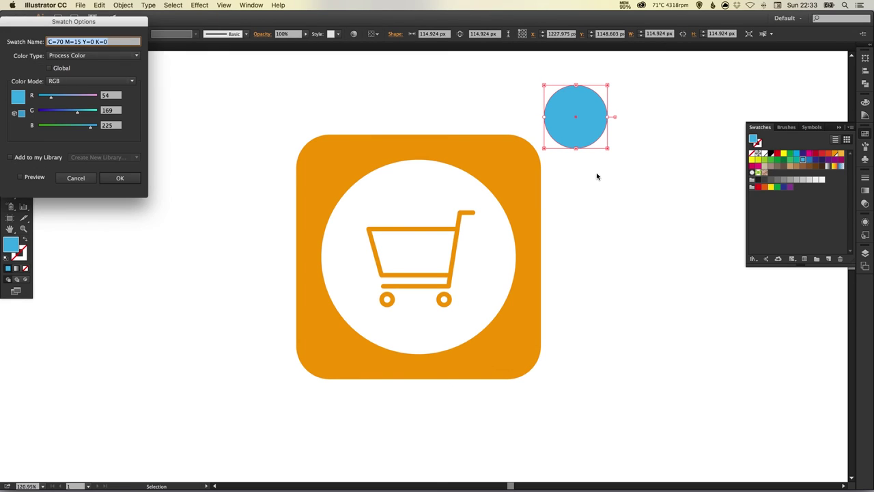
left_click(38, 177)
left_click_drag(73, 114, 72, 114)
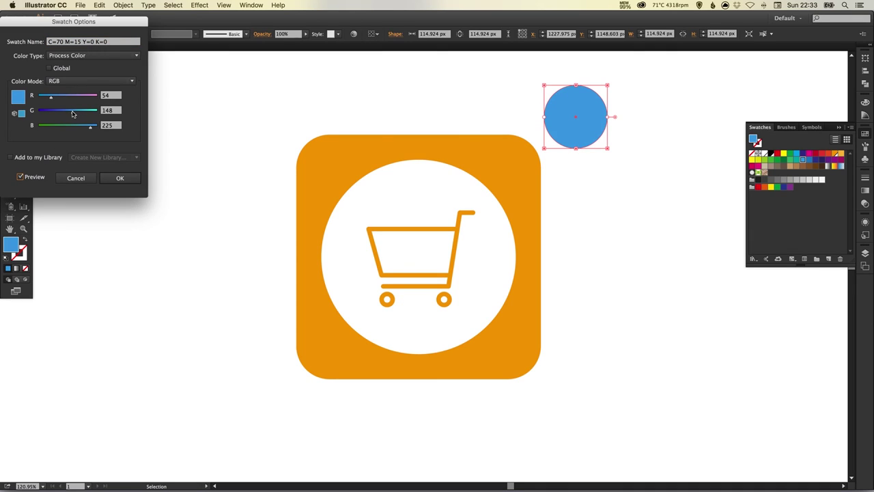
left_click(123, 176)
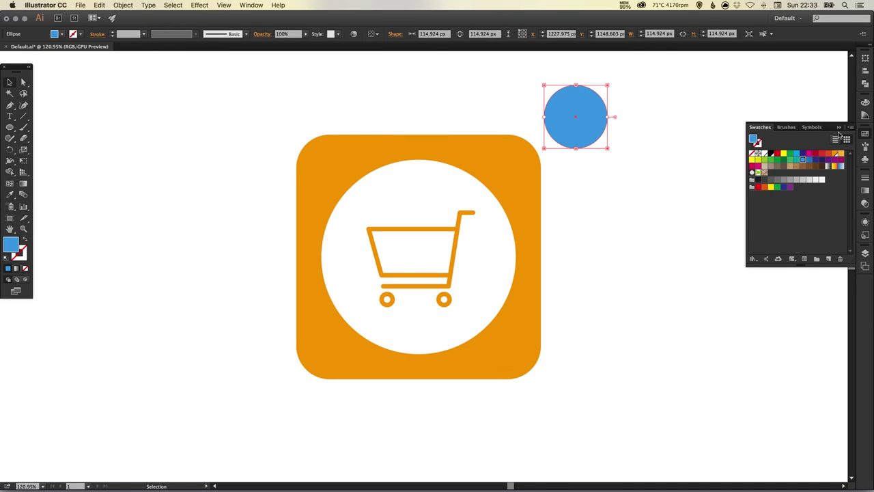
double_click(803, 159)
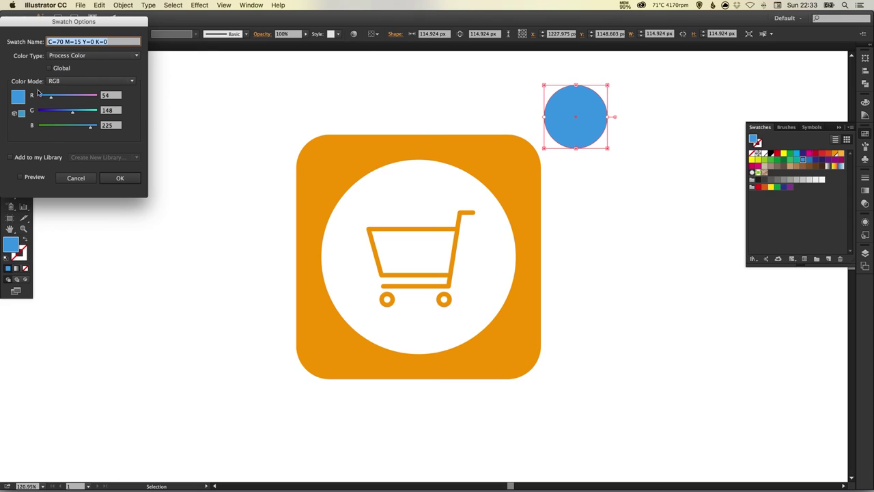
left_click(121, 176)
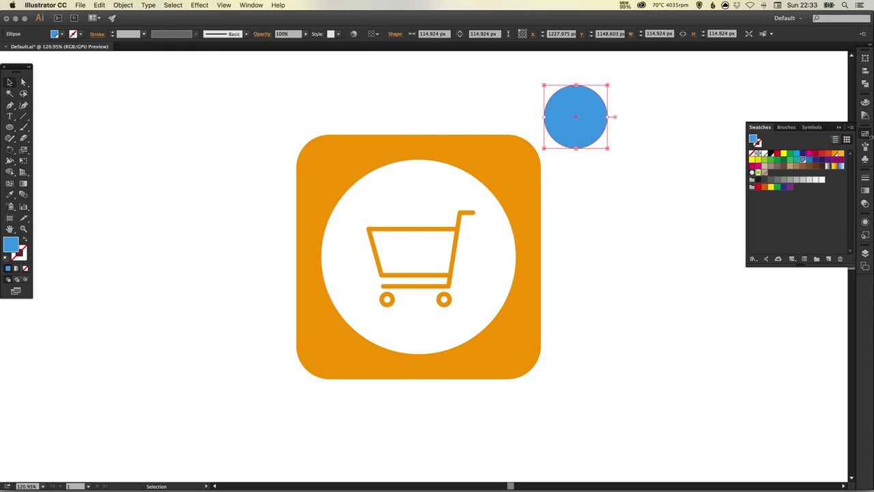
left_click(864, 135)
- Move the blue circle onto the square's top-right corner as a badge
left_click(603, 133)
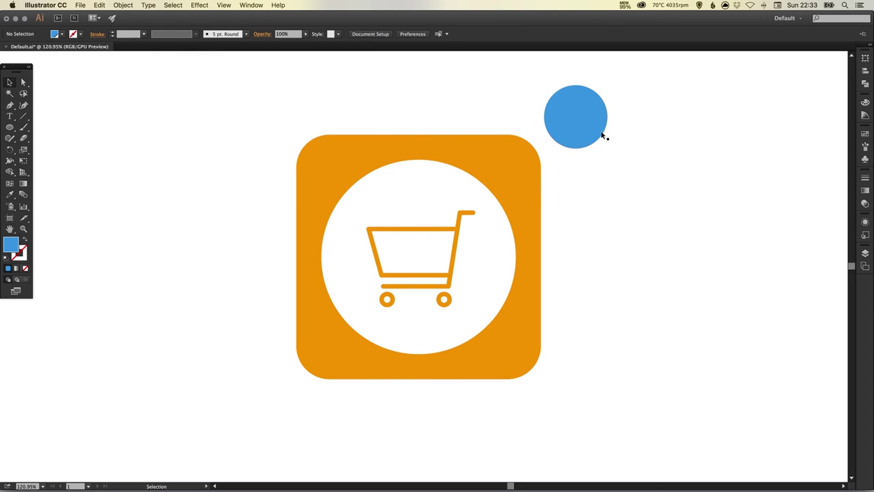
left_click_drag(597, 134, 558, 148)
left_click(634, 97)
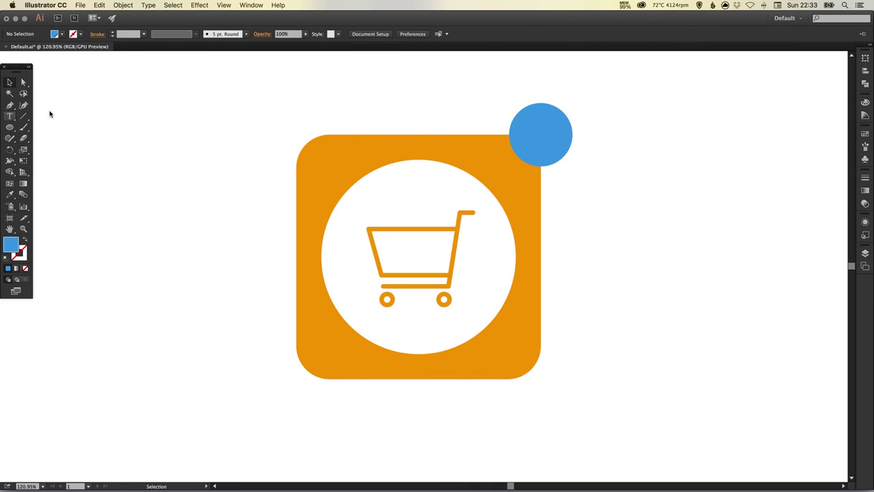
- Add a '3' text object, scale it up, and set it in Helvetica Neue
key("t")
left_click(450, 100)
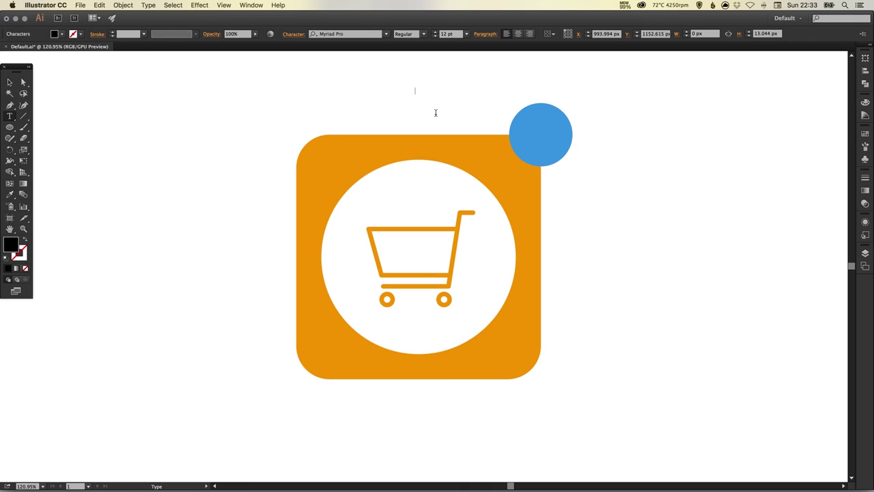
left_click(9, 82)
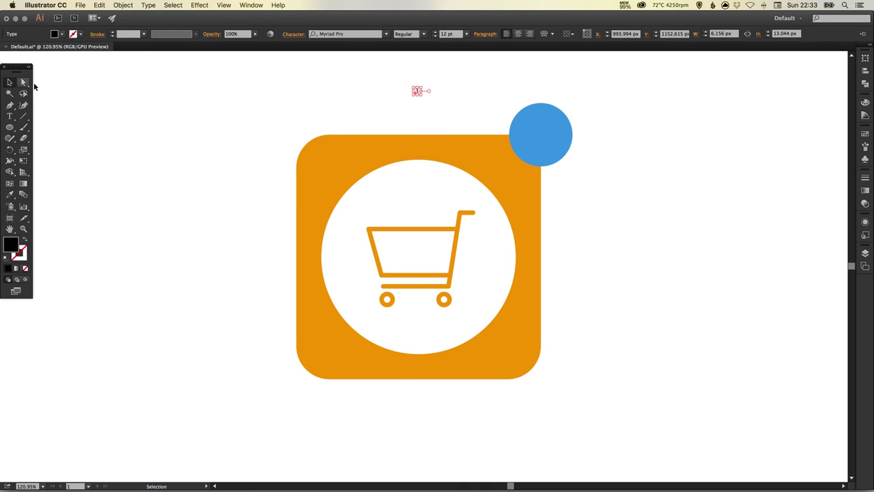
left_click_drag(417, 91, 449, 129)
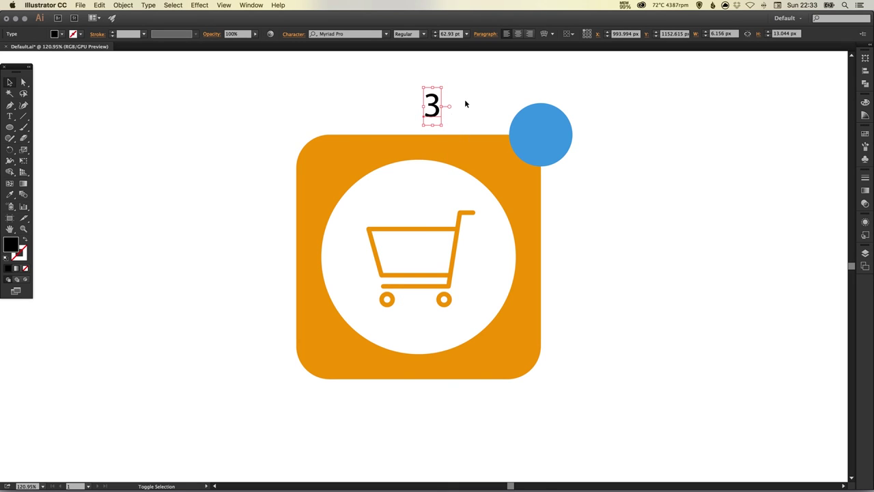
left_click_drag(442, 125, 457, 140)
left_click(363, 32)
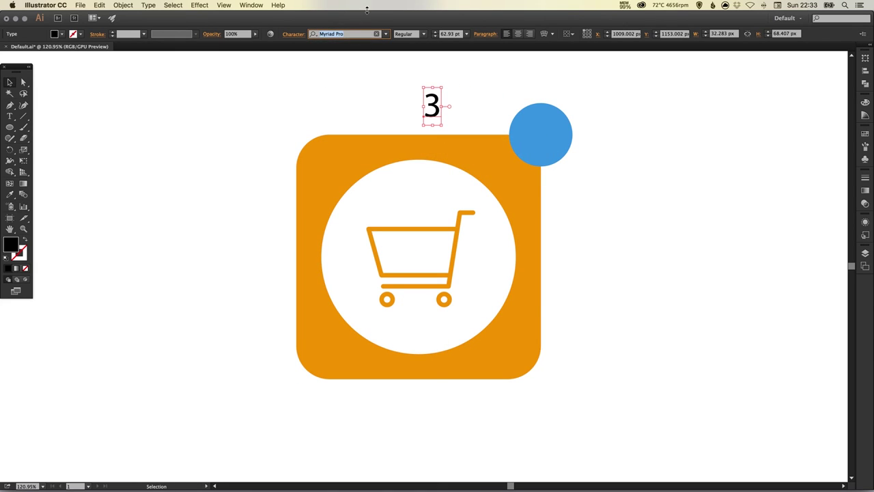
type("helve")
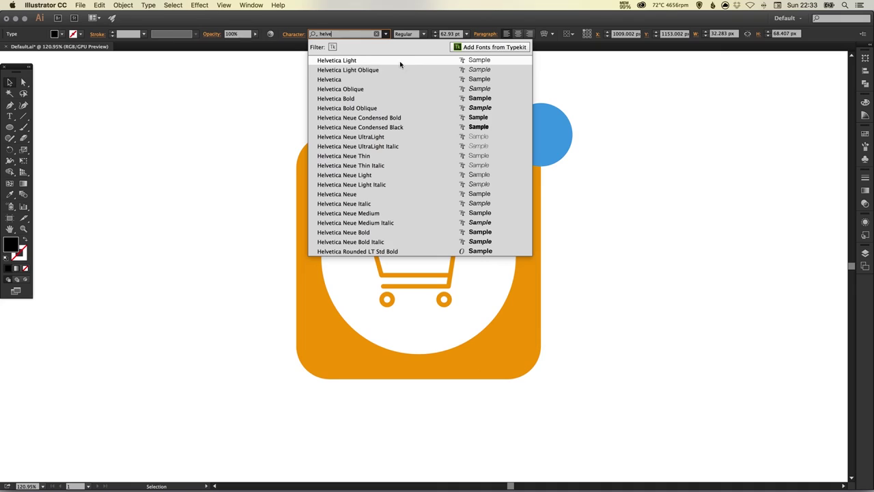
left_click(365, 195)
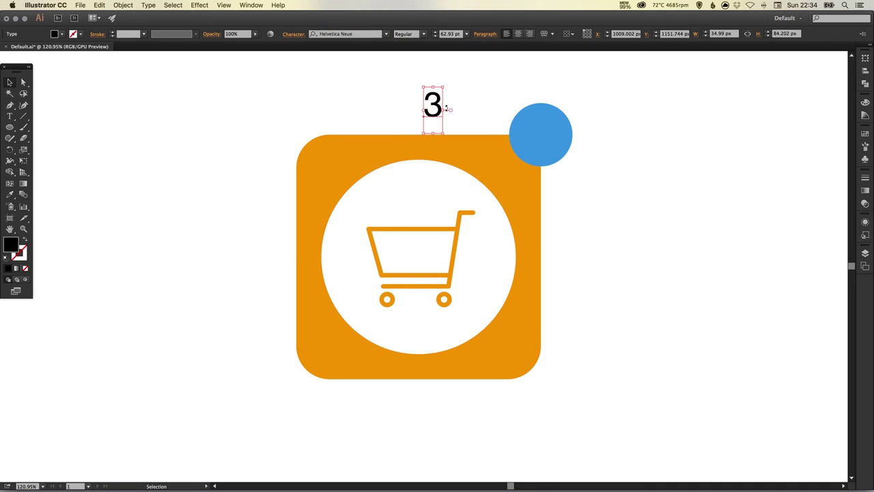
- Centre the 3 on the blue badge circle with center text alignment
left_click_drag(433, 108, 542, 139)
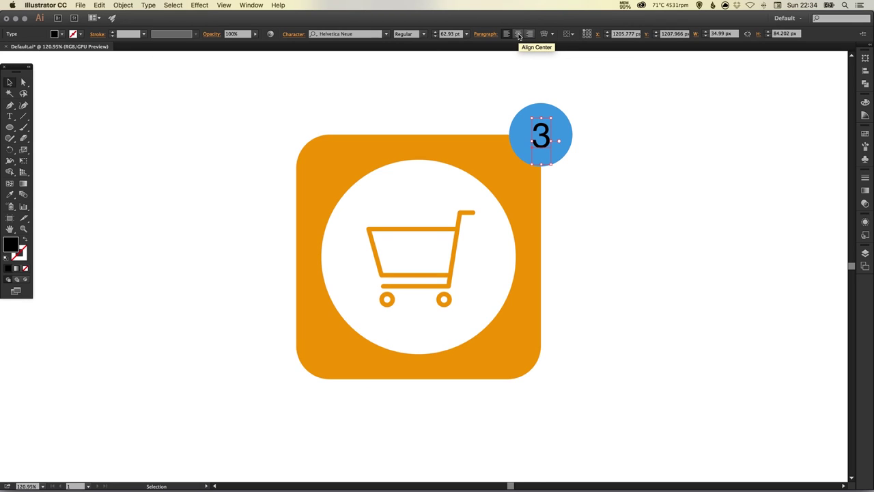
left_click(519, 34)
left_click_drag(531, 140, 542, 140)
double_click(541, 139)
double_click(553, 126)
type("22")
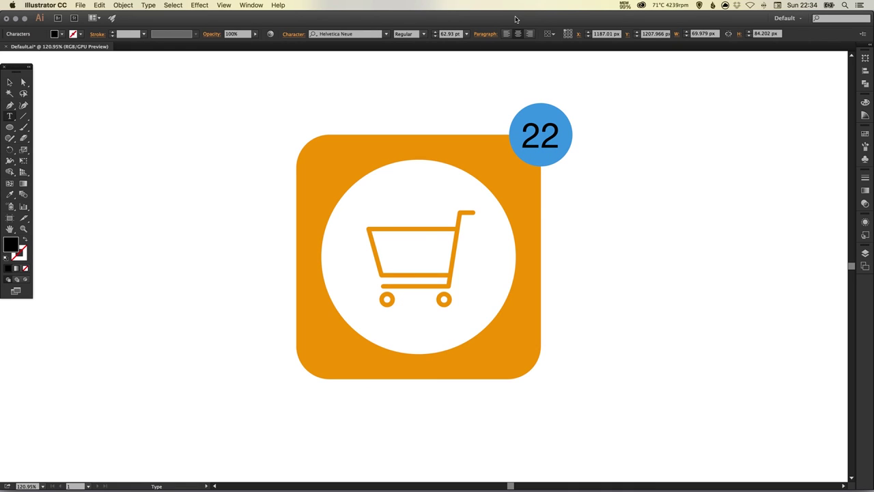
left_click(10, 82)
key("super+z")
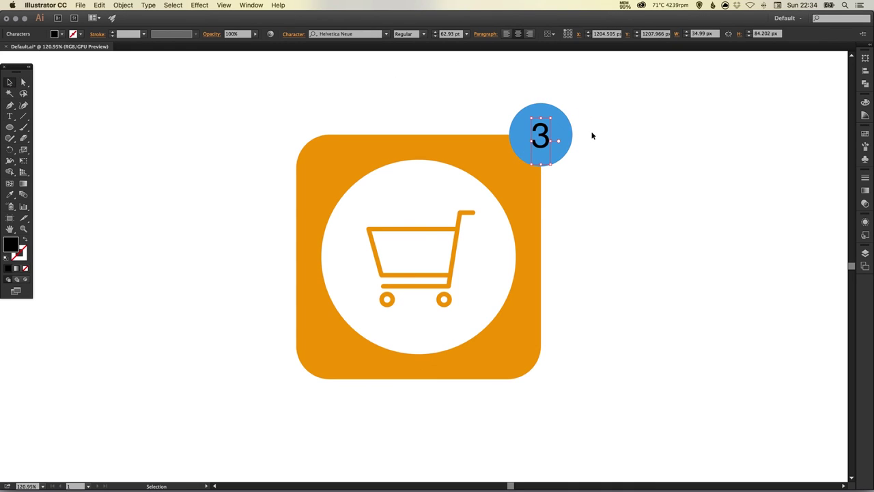
left_click(591, 135)
left_click(543, 137)
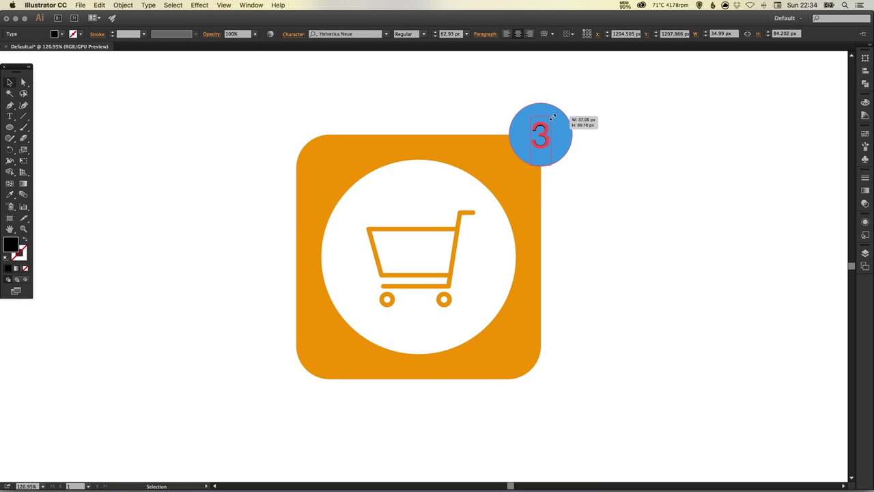
- Set the 3 to 72 pt Helvetica Neue Medium
left_click(451, 34)
type("72")
key("Return")
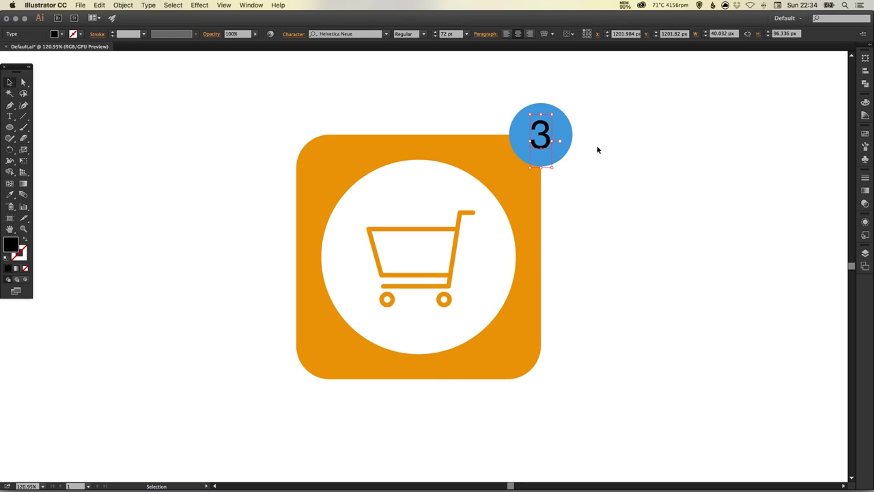
left_click(424, 34)
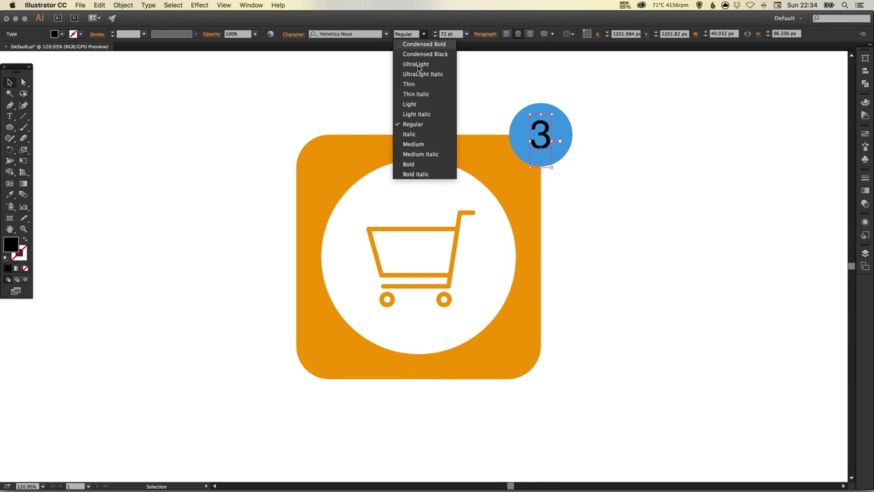
left_click(418, 145)
- Fill the 3 with the white swatch
left_click(613, 121)
left_click(556, 136)
left_click(865, 133)
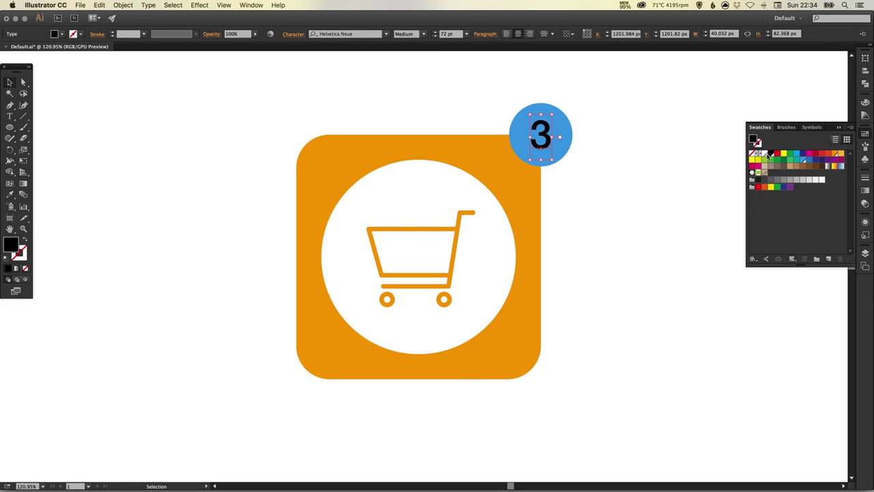
left_click(770, 152)
left_click(865, 133)
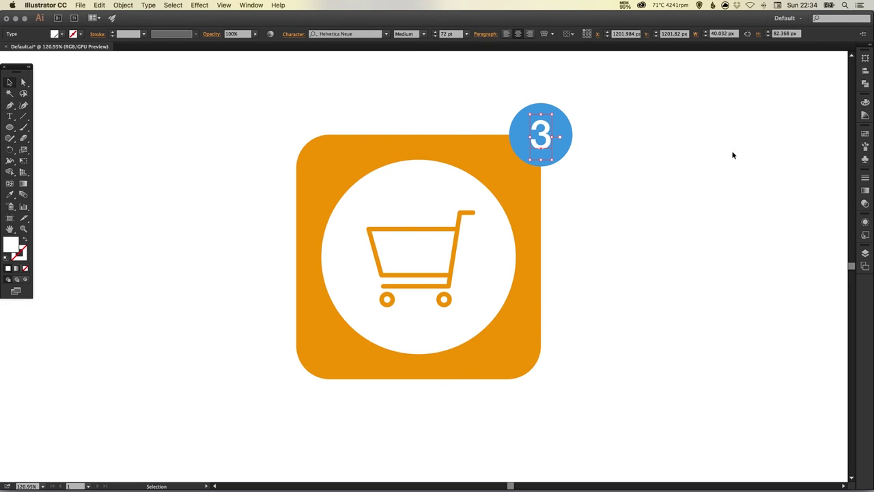
left_click(626, 157)
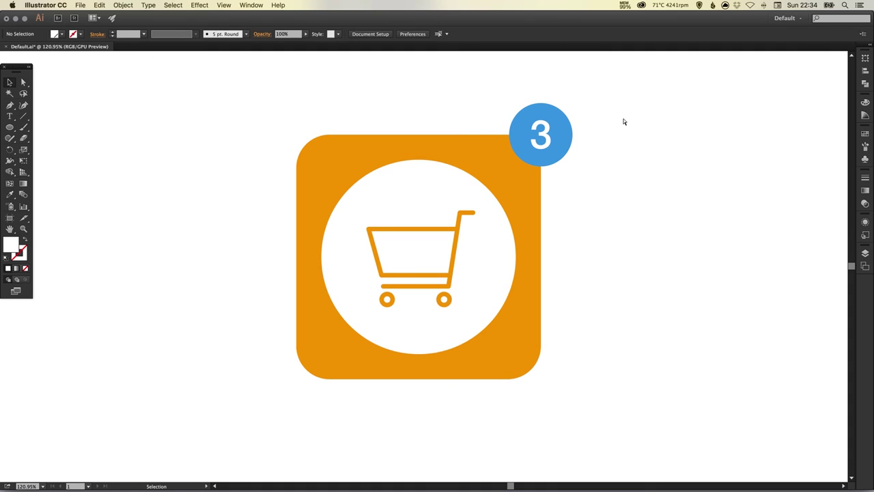
key("super+1")
key("super+minus")
key("super+plus")
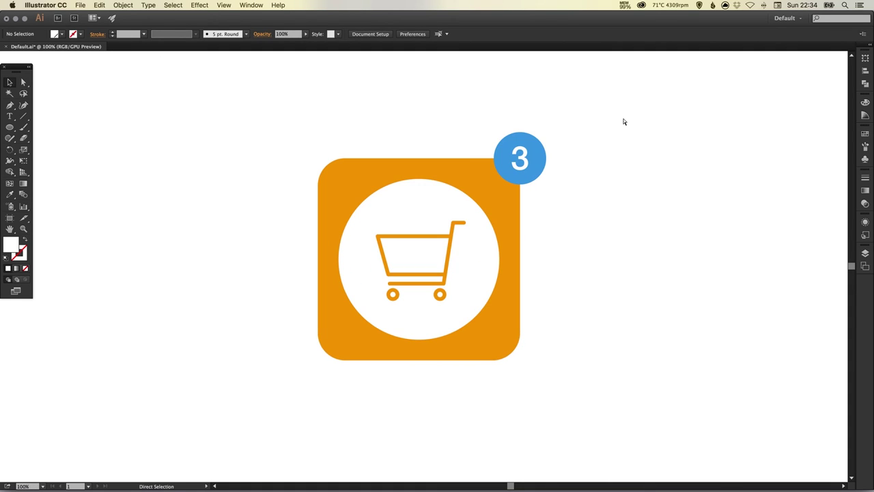
left_click_drag(662, 163, 646, 172)
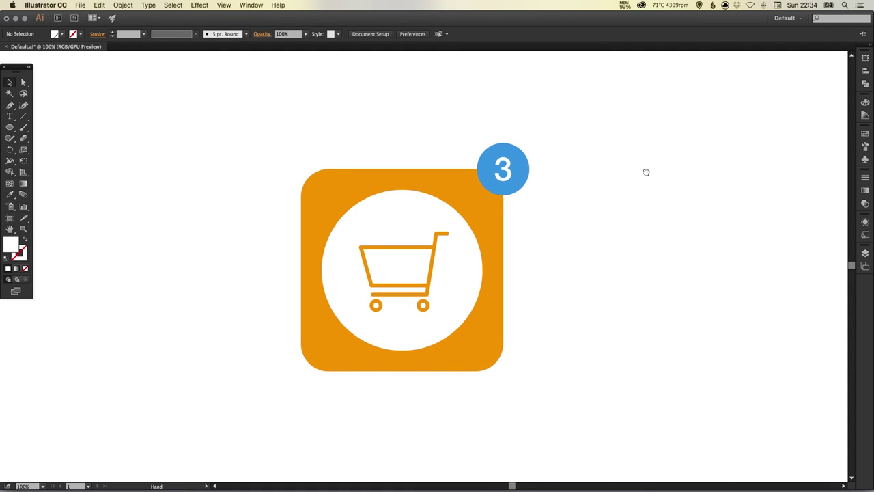
left_click(396, 196)
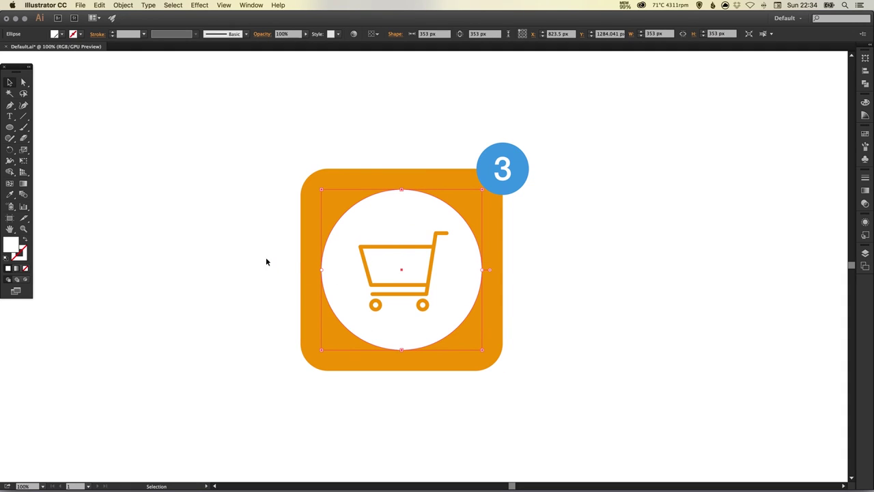
left_click(25, 241)
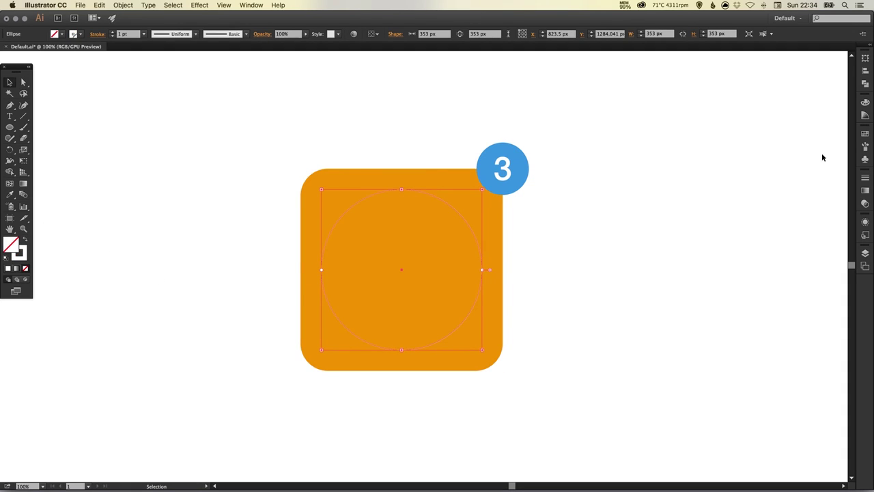
left_click(865, 177)
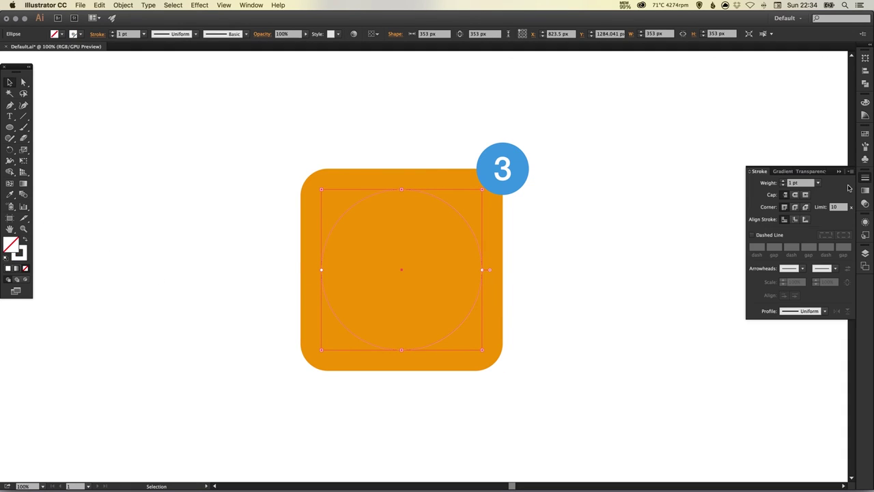
left_click(784, 182)
left_click(784, 181)
left_click(783, 182)
left_click(784, 182)
left_click(783, 181)
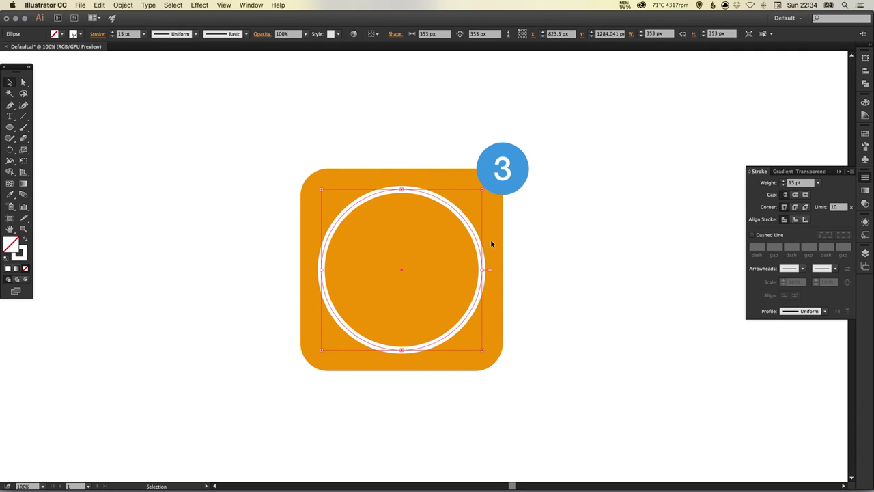
key("super+f")
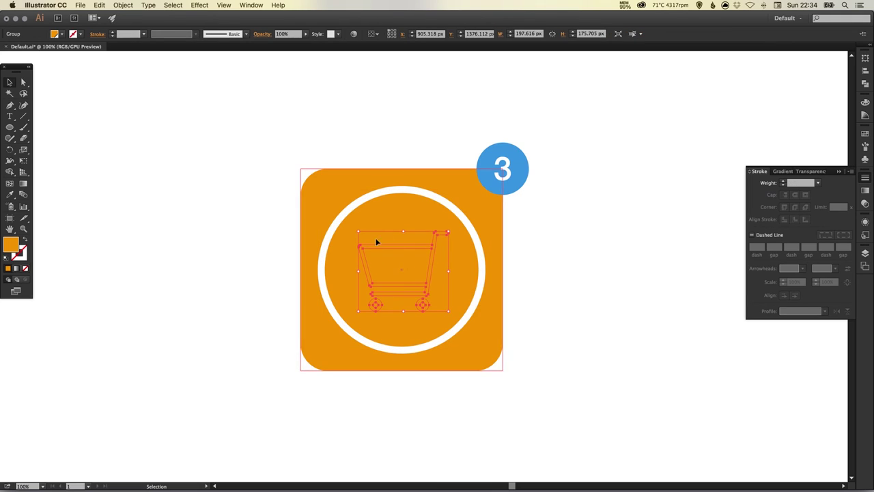
left_click(865, 134)
left_click(766, 155)
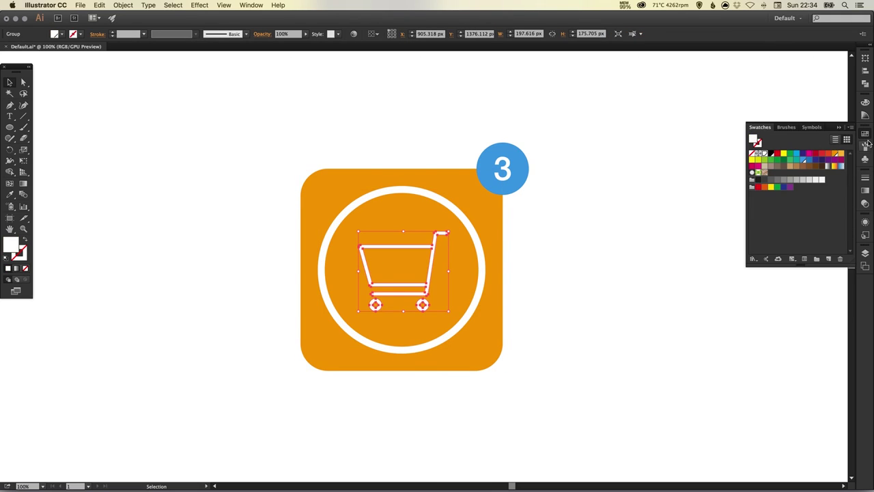
left_click(845, 141)
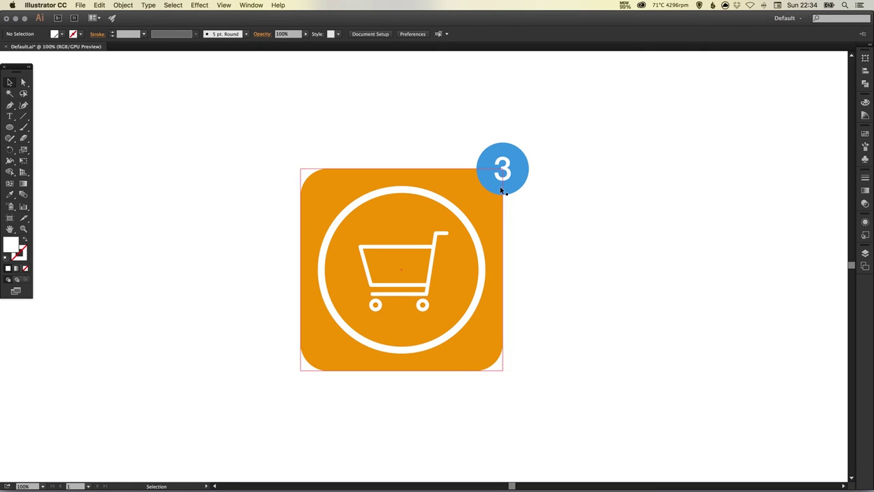
key("a")
key("super+z")
key("super+z")
key("super+z")
key("super+z")
key("super+z")
key("super+z")
- Turn on the Backdrop layer's visibility to reveal the blurred grey photo behind the icon
left_click(572, 226)
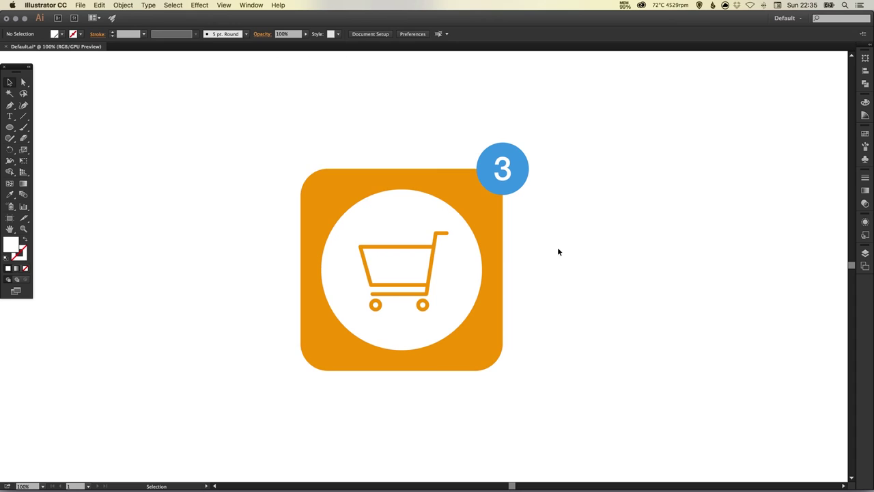
left_click_drag(517, 249, 527, 251)
left_click(865, 253)
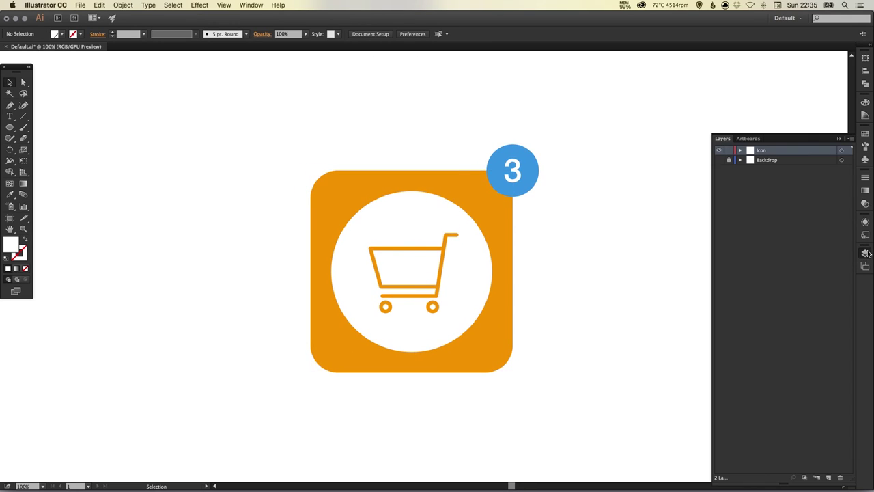
left_click(719, 160)
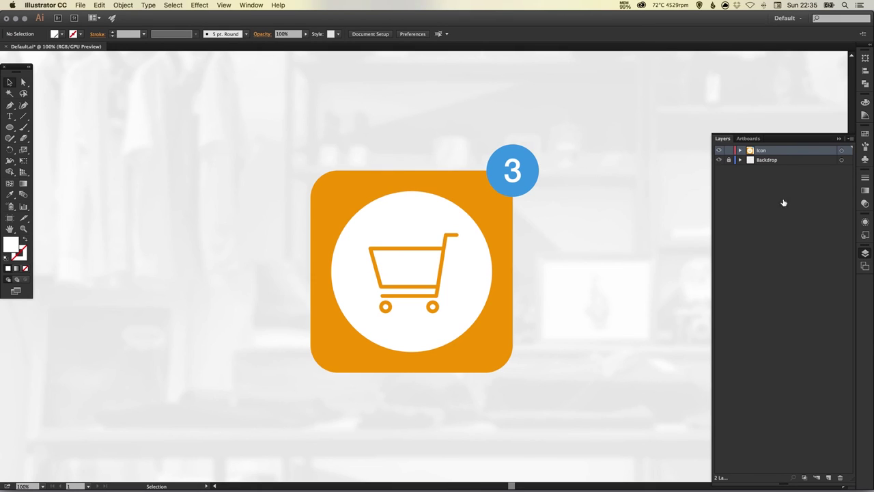
left_click(866, 254)
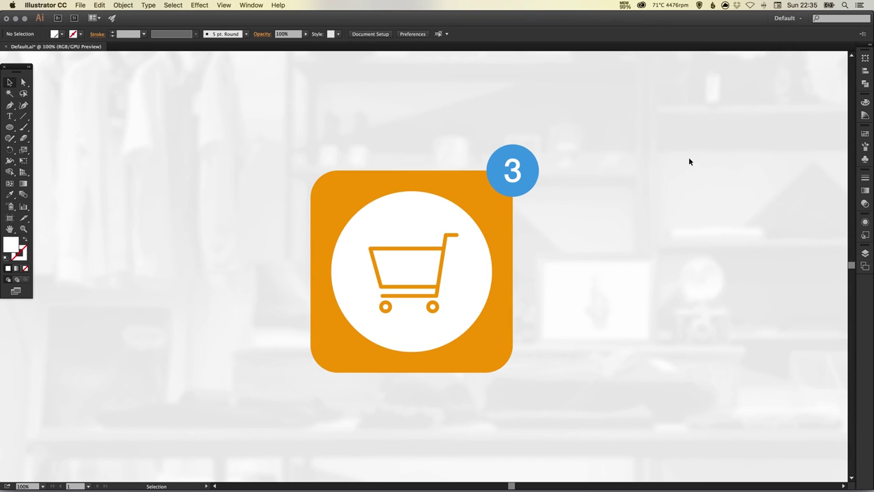
scroll(694, 170, "right", 1)
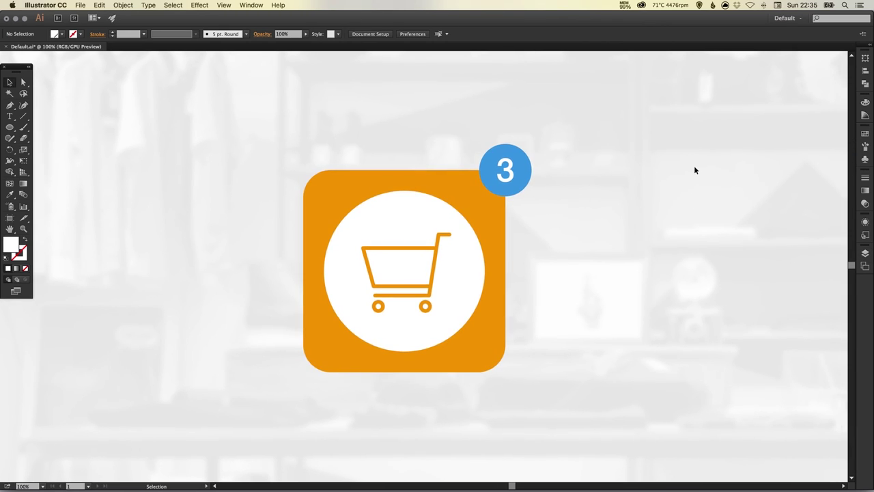